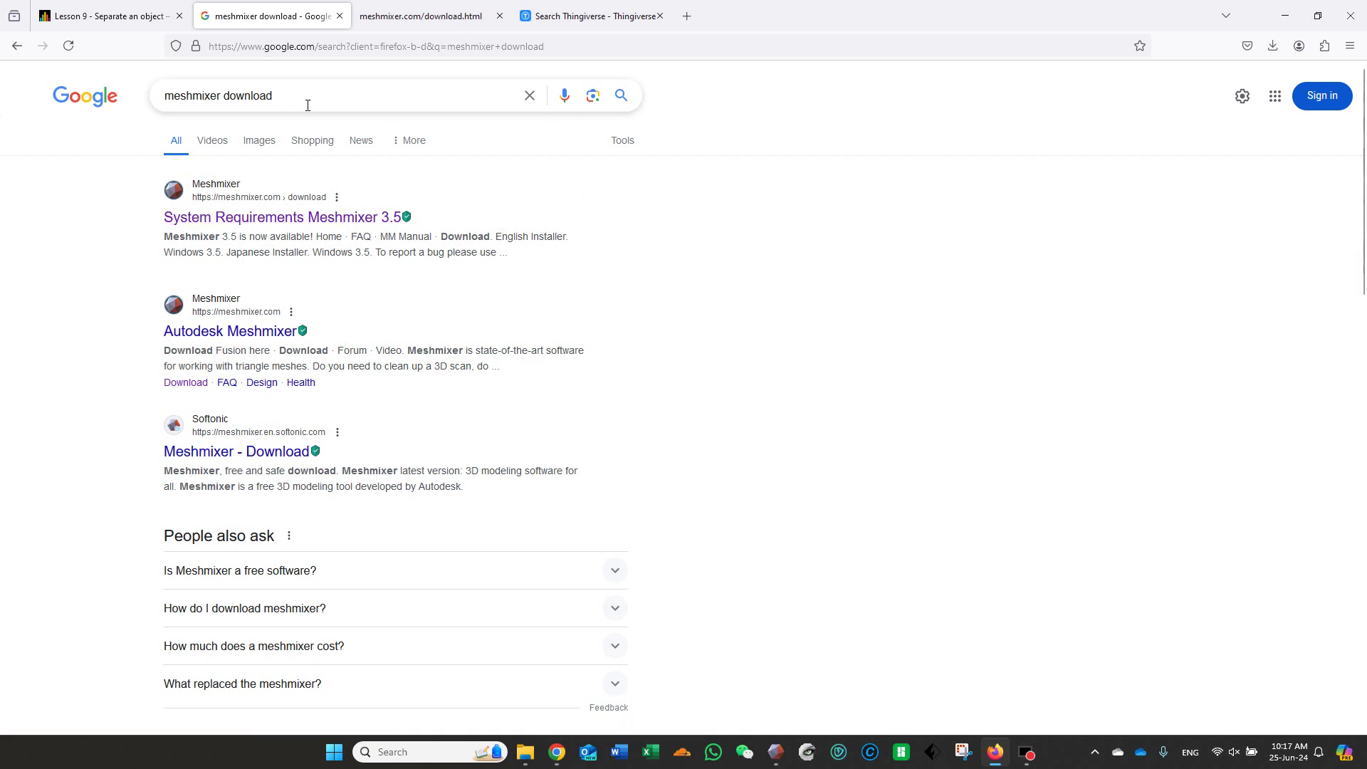
- Search Google for "meshmixer download" and open the meshmixer.com result for System Requirements Meshmixer 3.5
left_click_drag(304, 104, 339, 101)
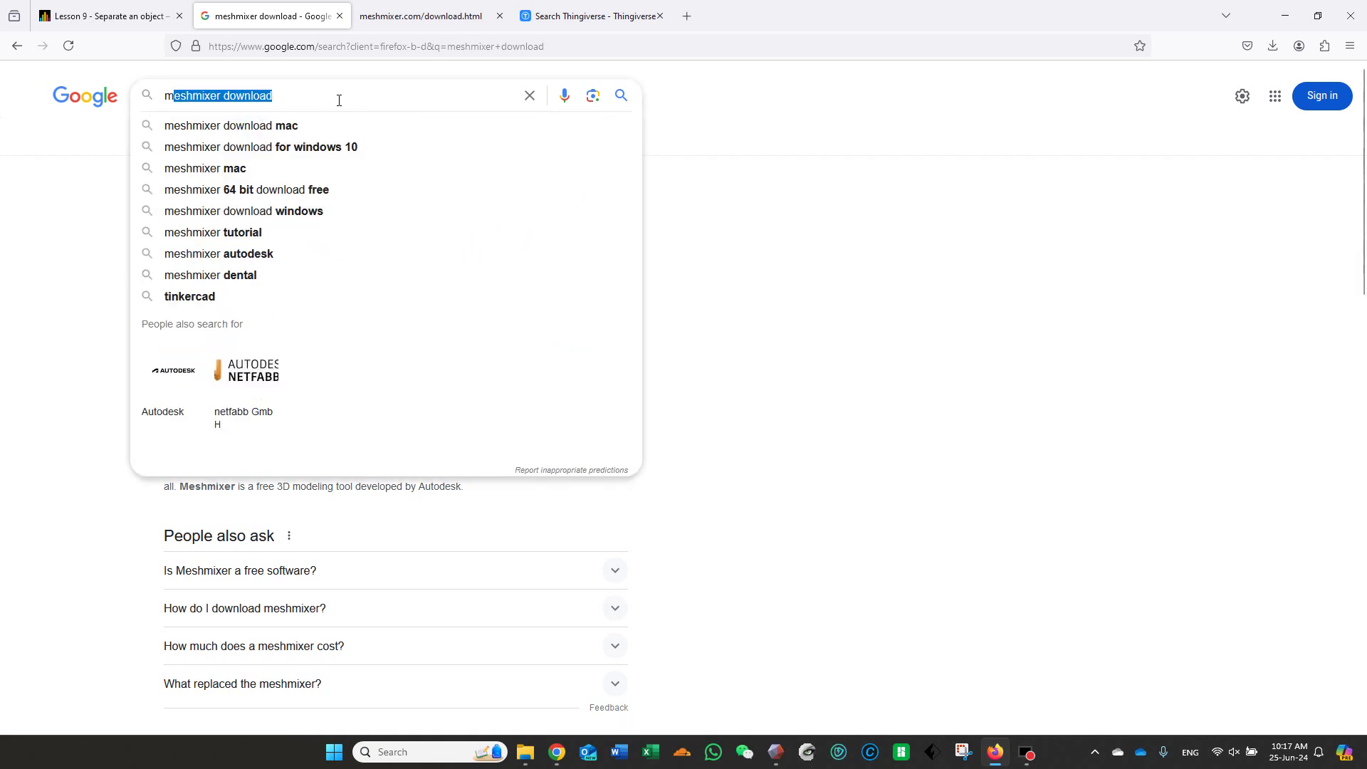
key("BackSpace")
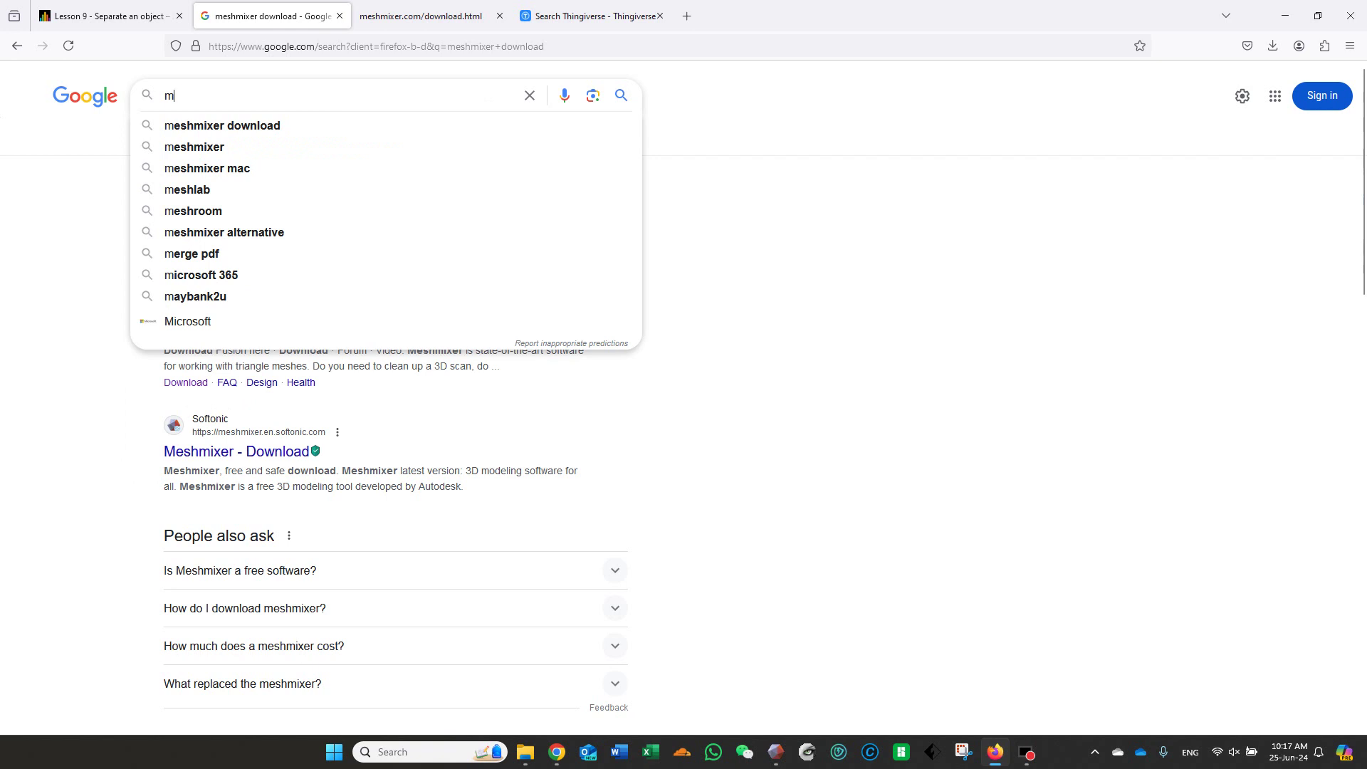
type("eshmixer")
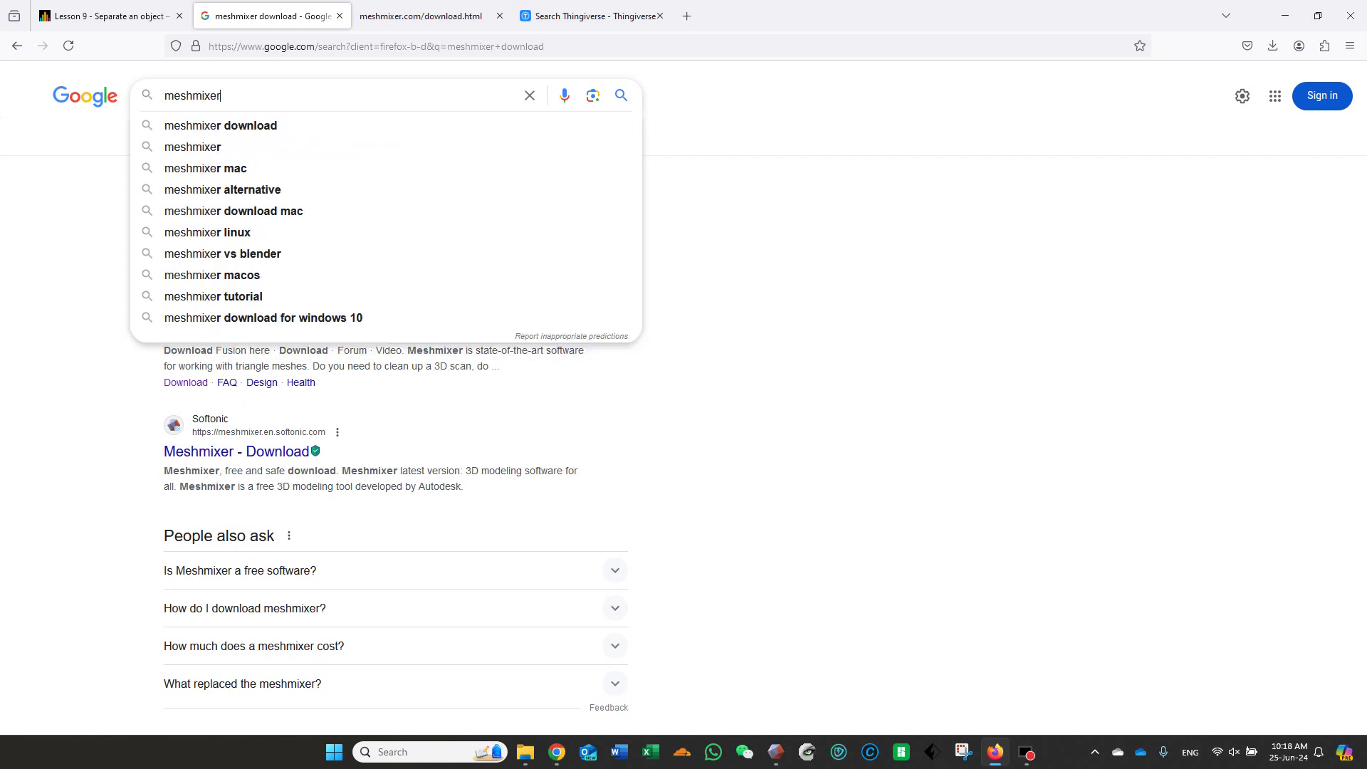
type(" download")
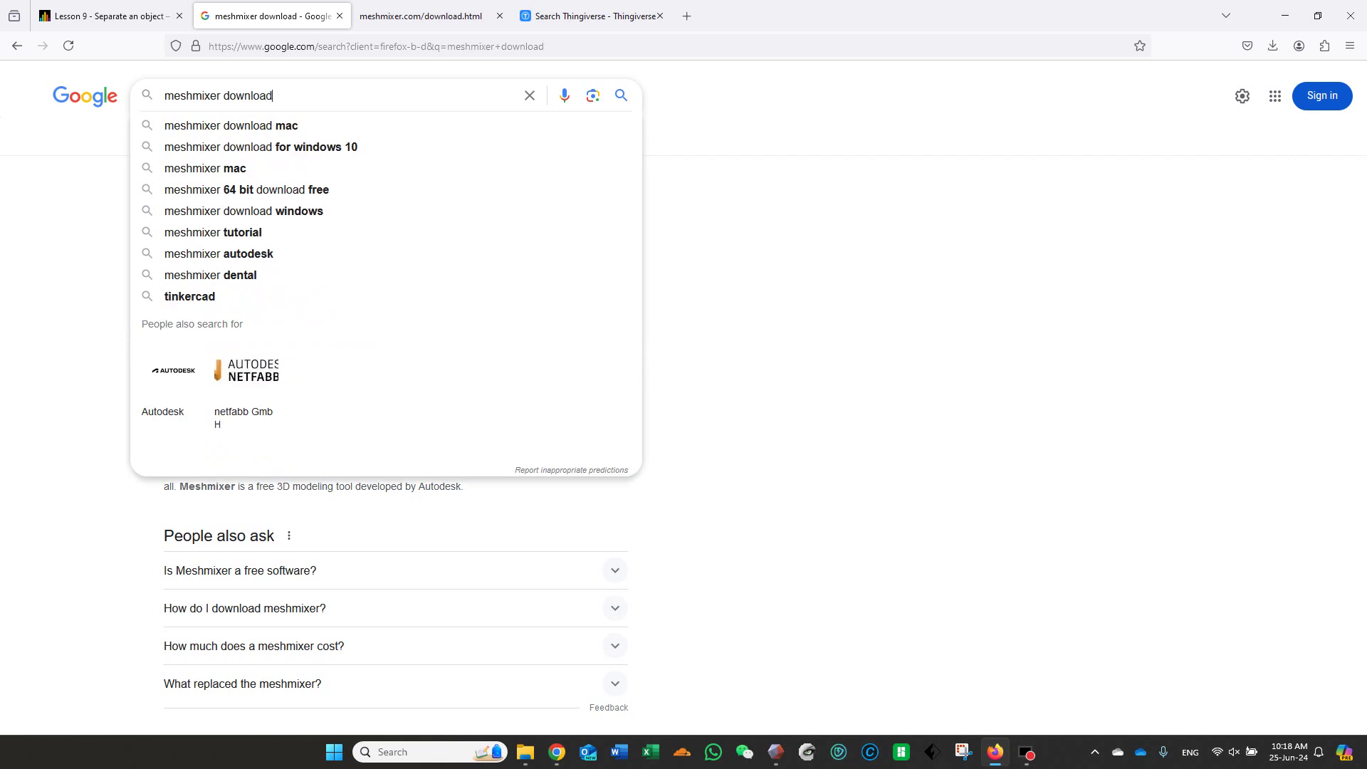
key("Return")
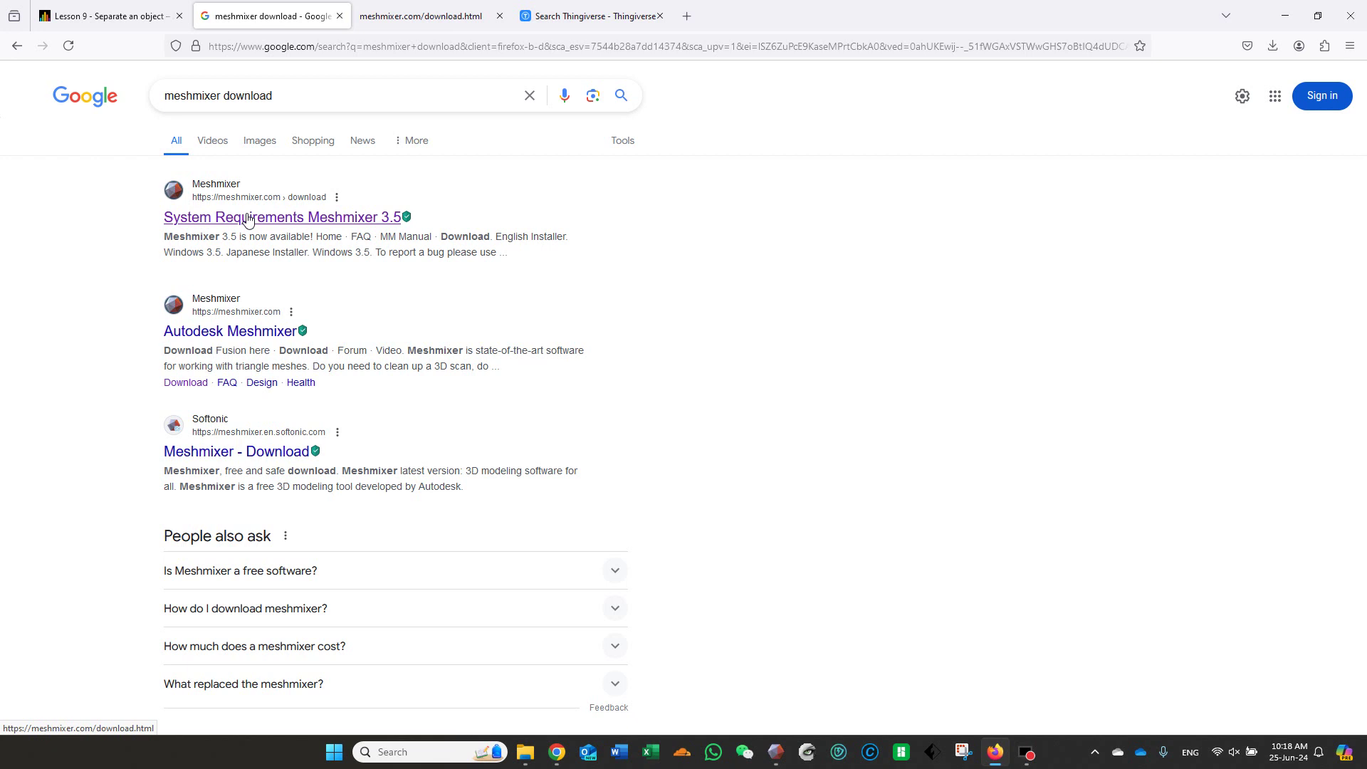
right_click(251, 222)
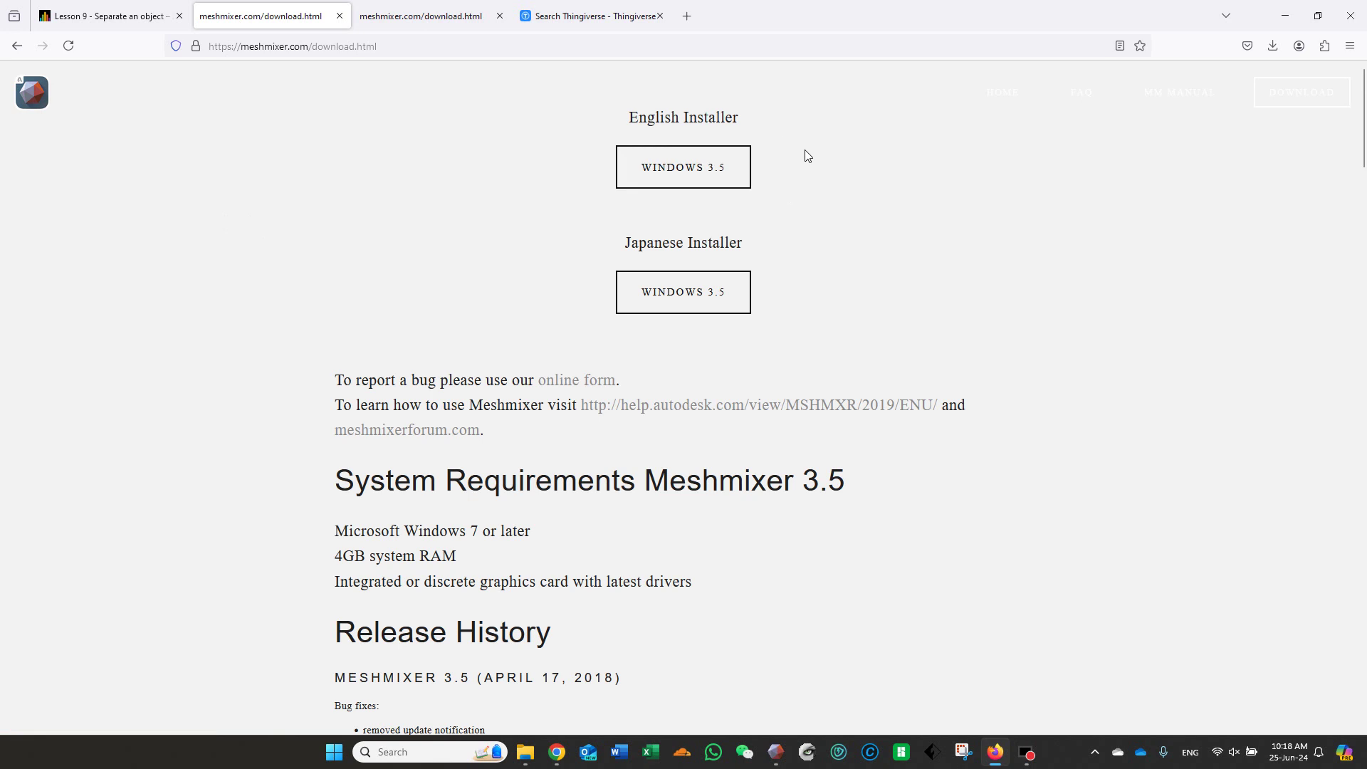
- Start downloading the English Windows 3.5 installer, cancel the download, and look through the page's release history
left_click(678, 182)
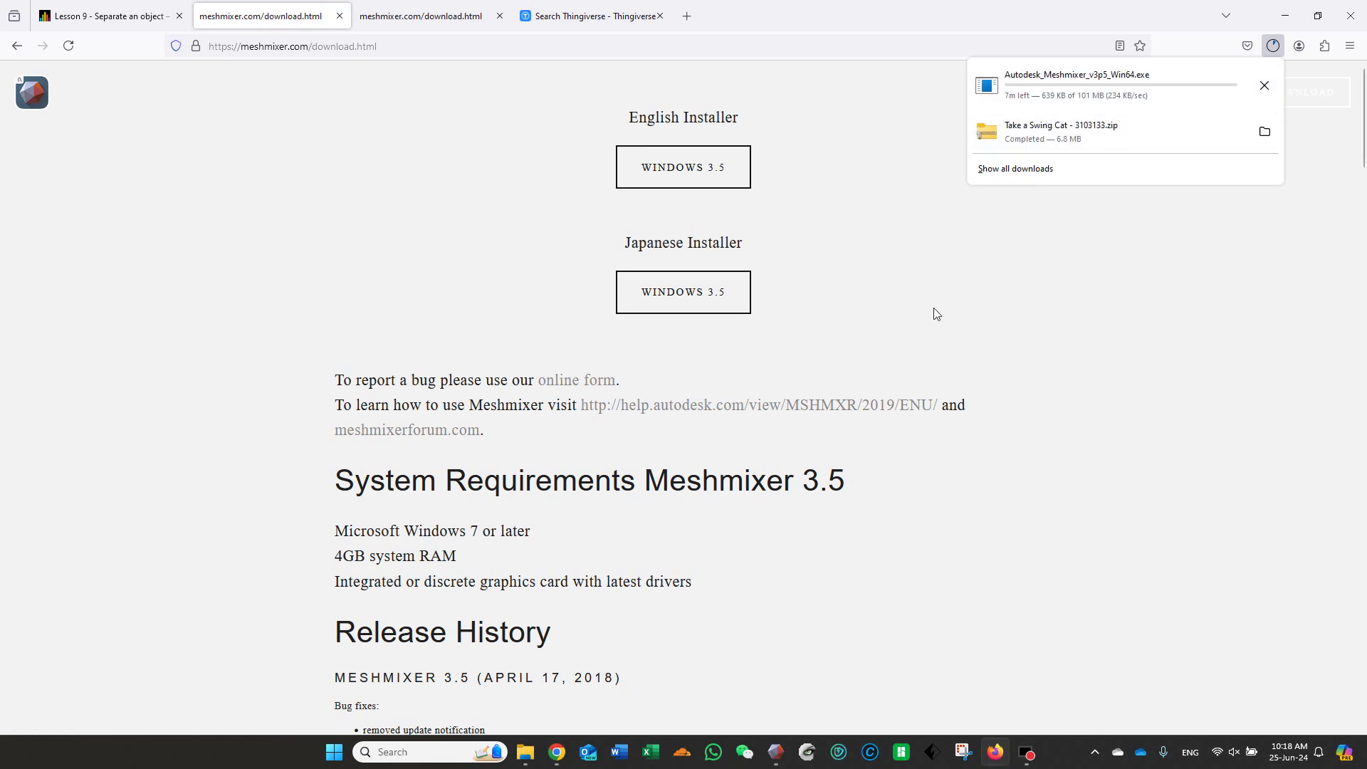
left_click(1264, 85)
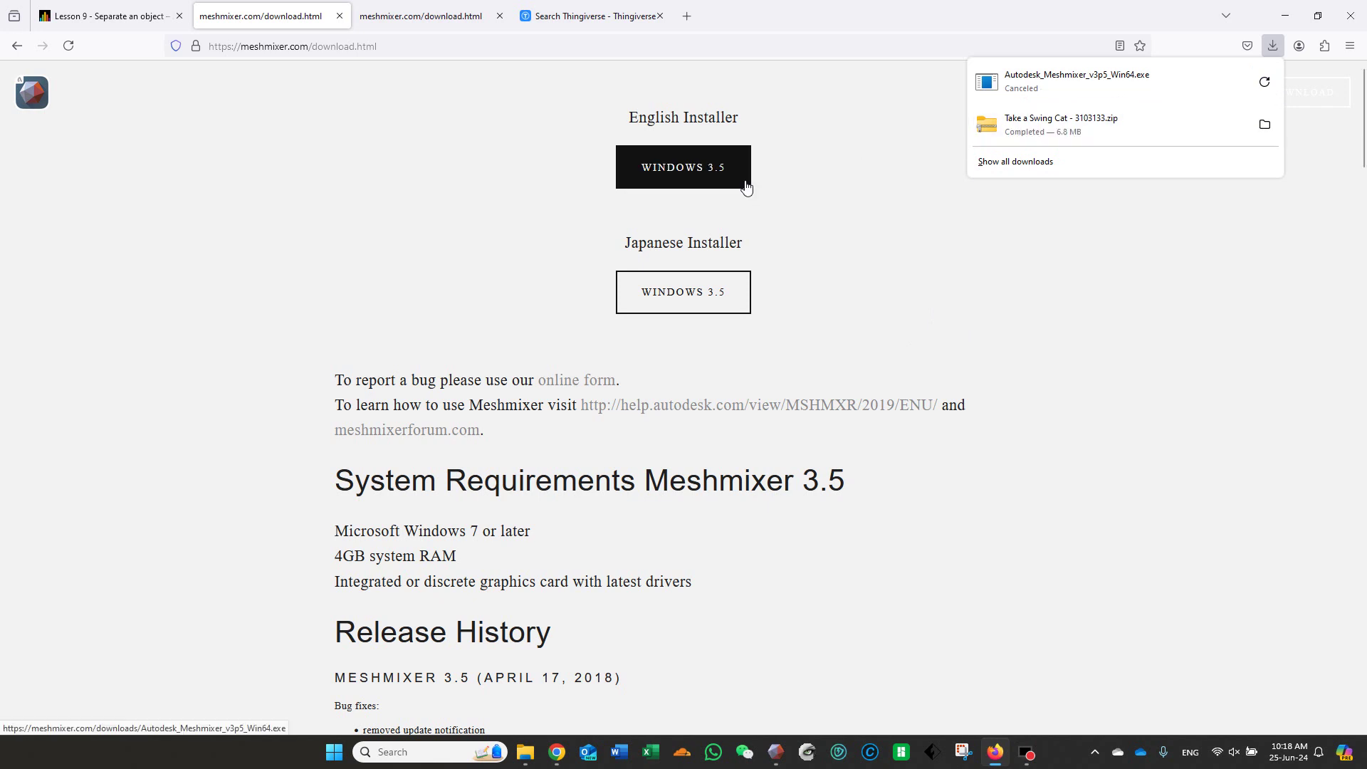
scroll(849, 264, "down", 10)
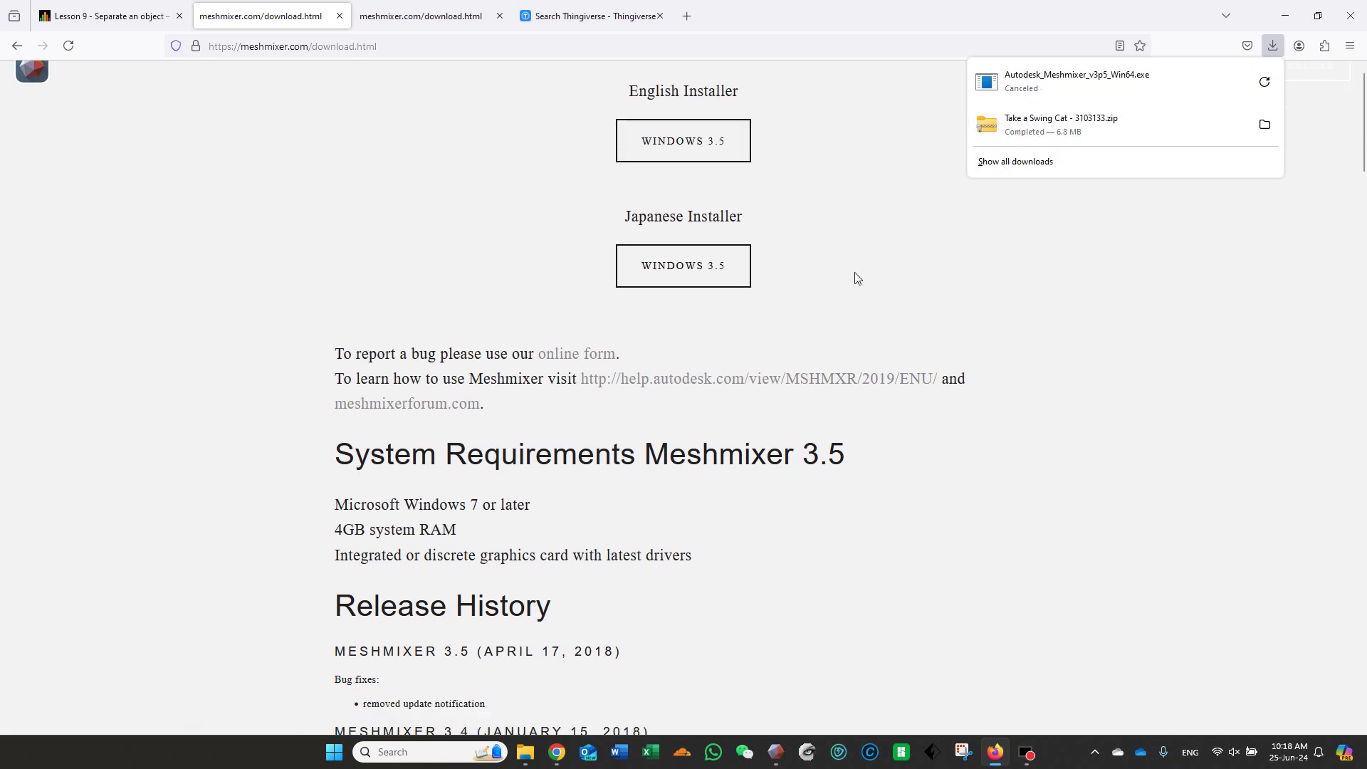
scroll(857, 278, "down", 5)
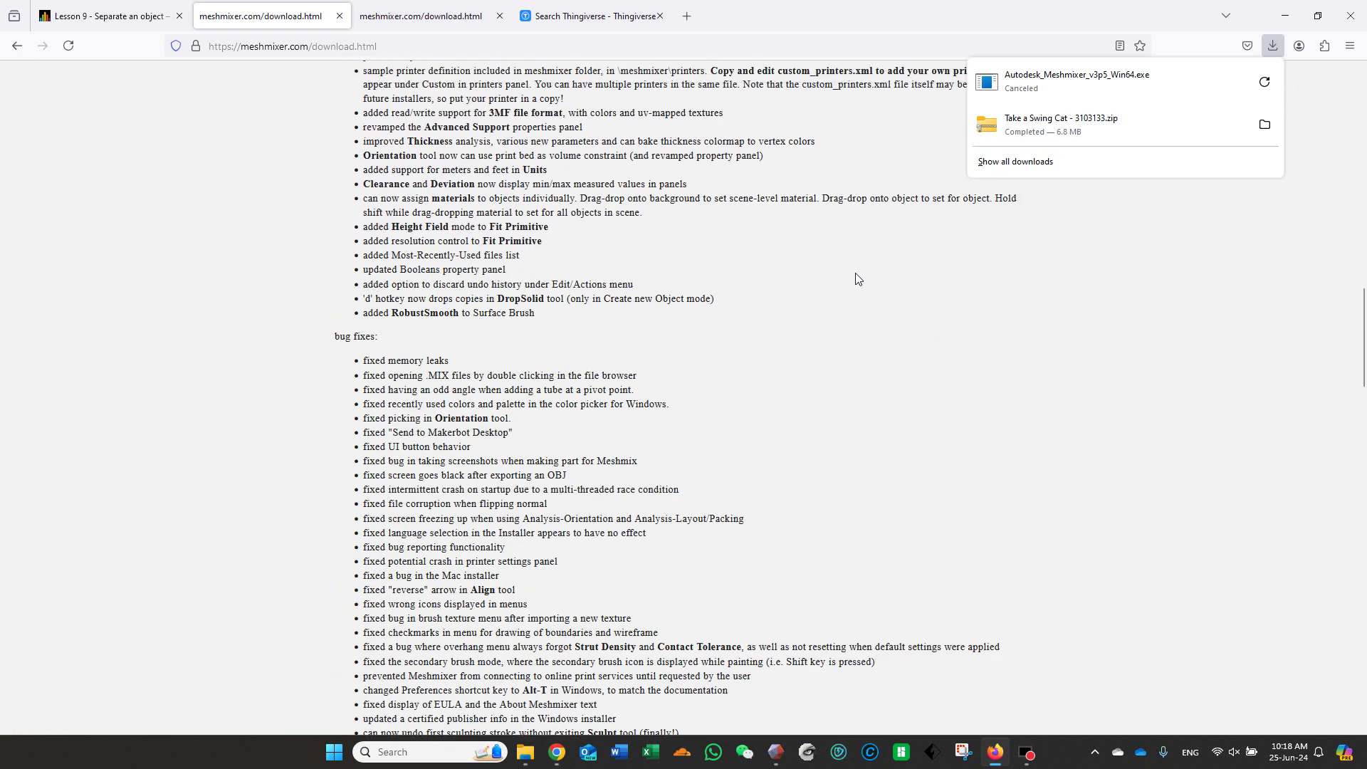
scroll(855, 281, "up", 12)
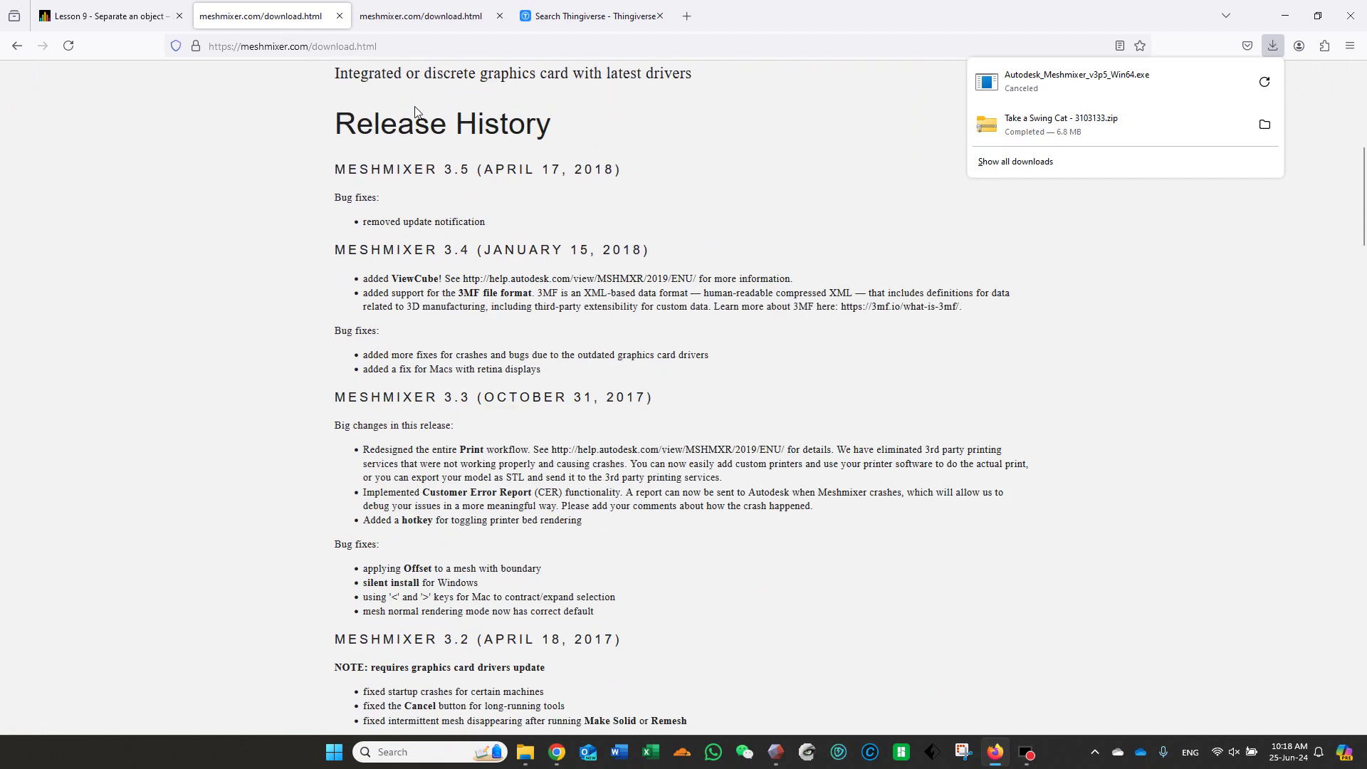
scroll(434, 203, "up", 7)
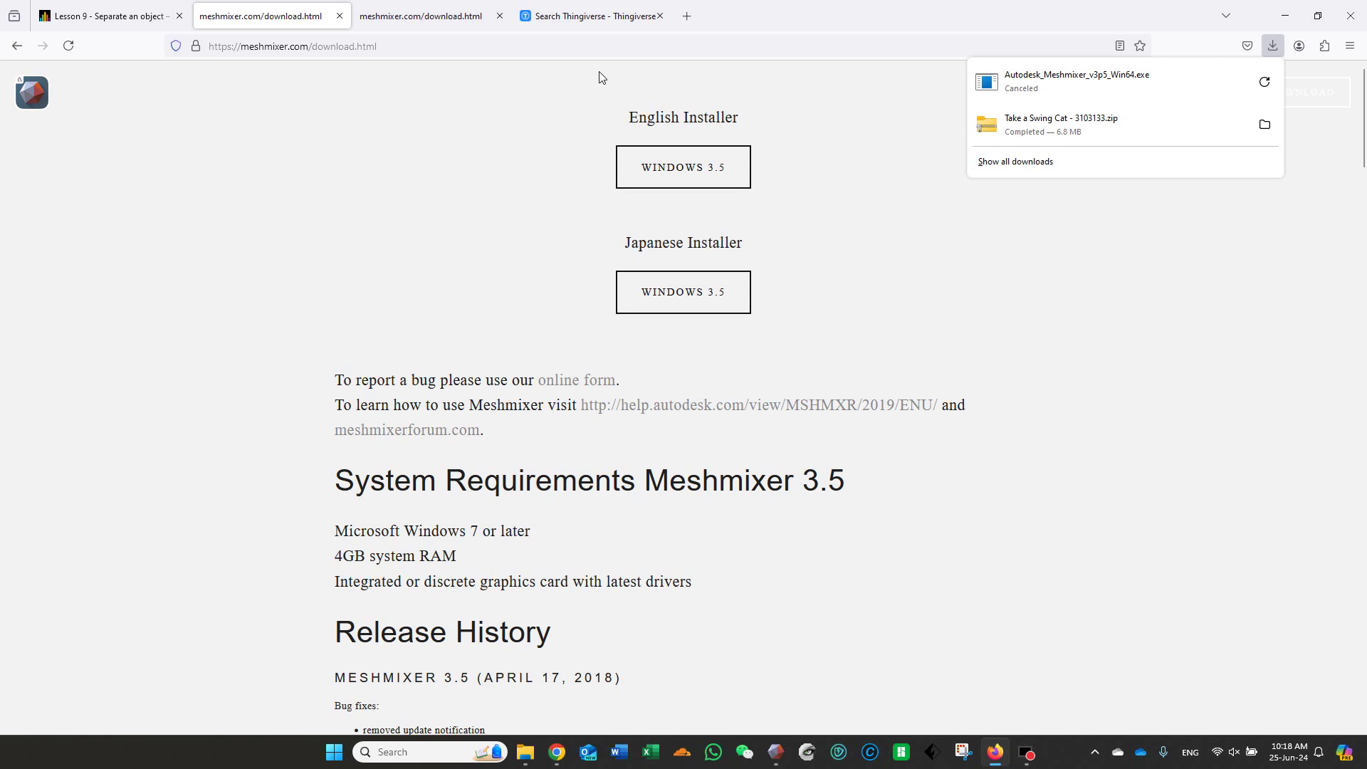
- Search Google for "meshmixer download mac" and check the Softonic page for a Mac version of Meshmixer
left_click(15, 44)
left_click(226, 100)
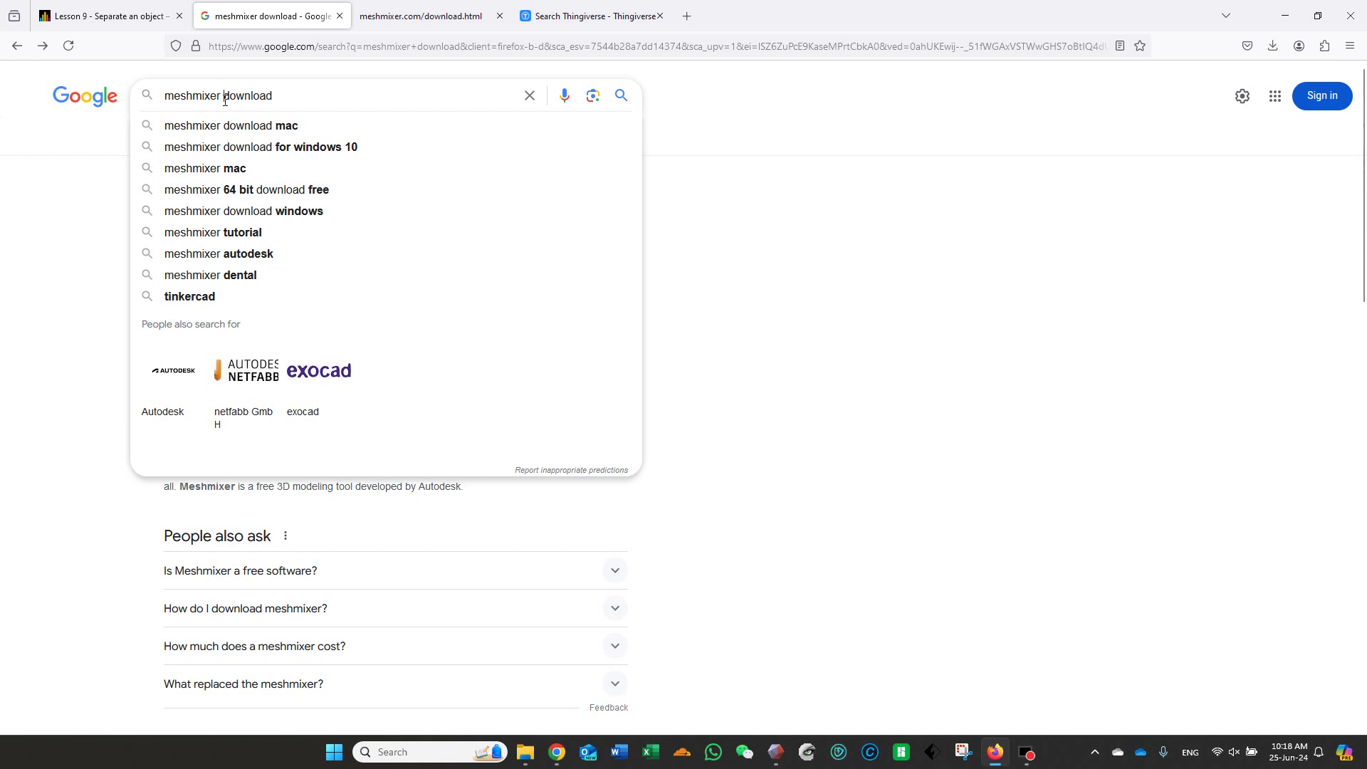
left_click(250, 127)
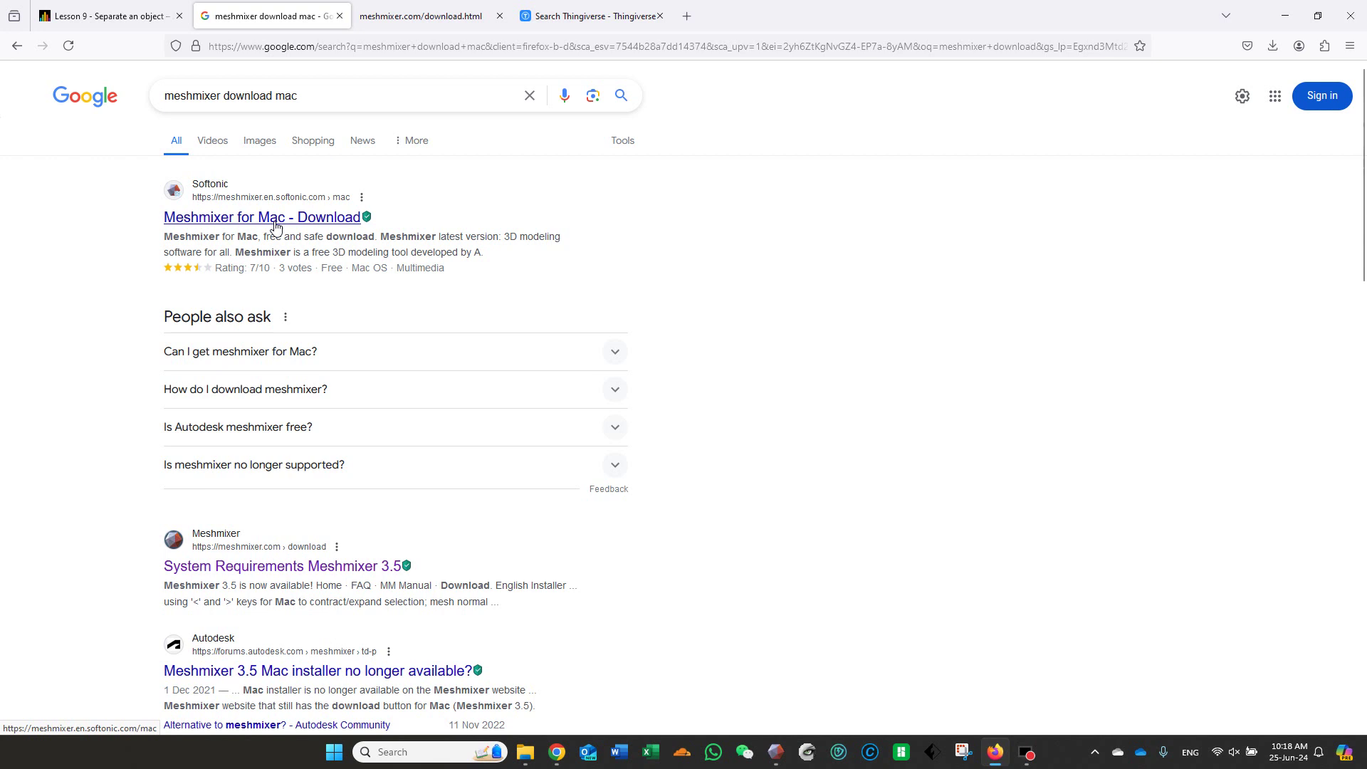
left_click(234, 220)
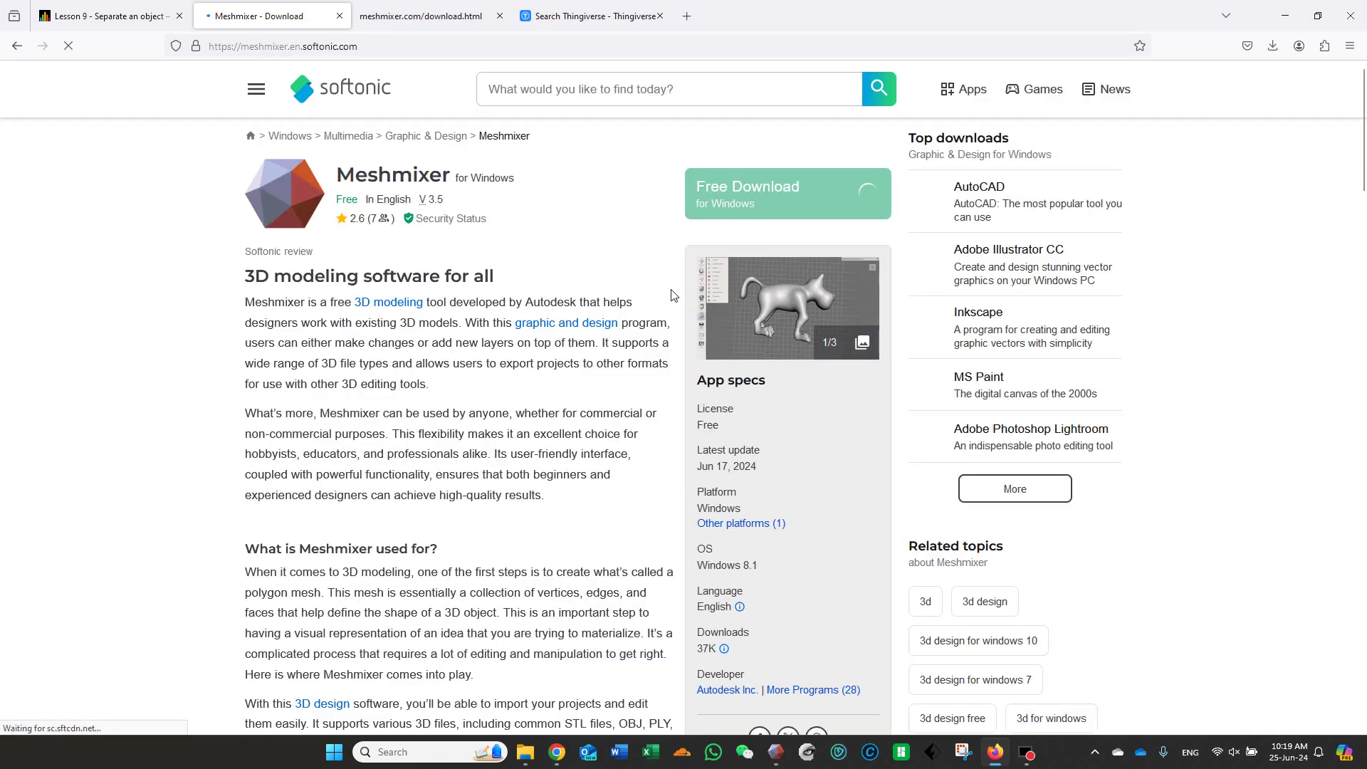
scroll(564, 243, "down", 10)
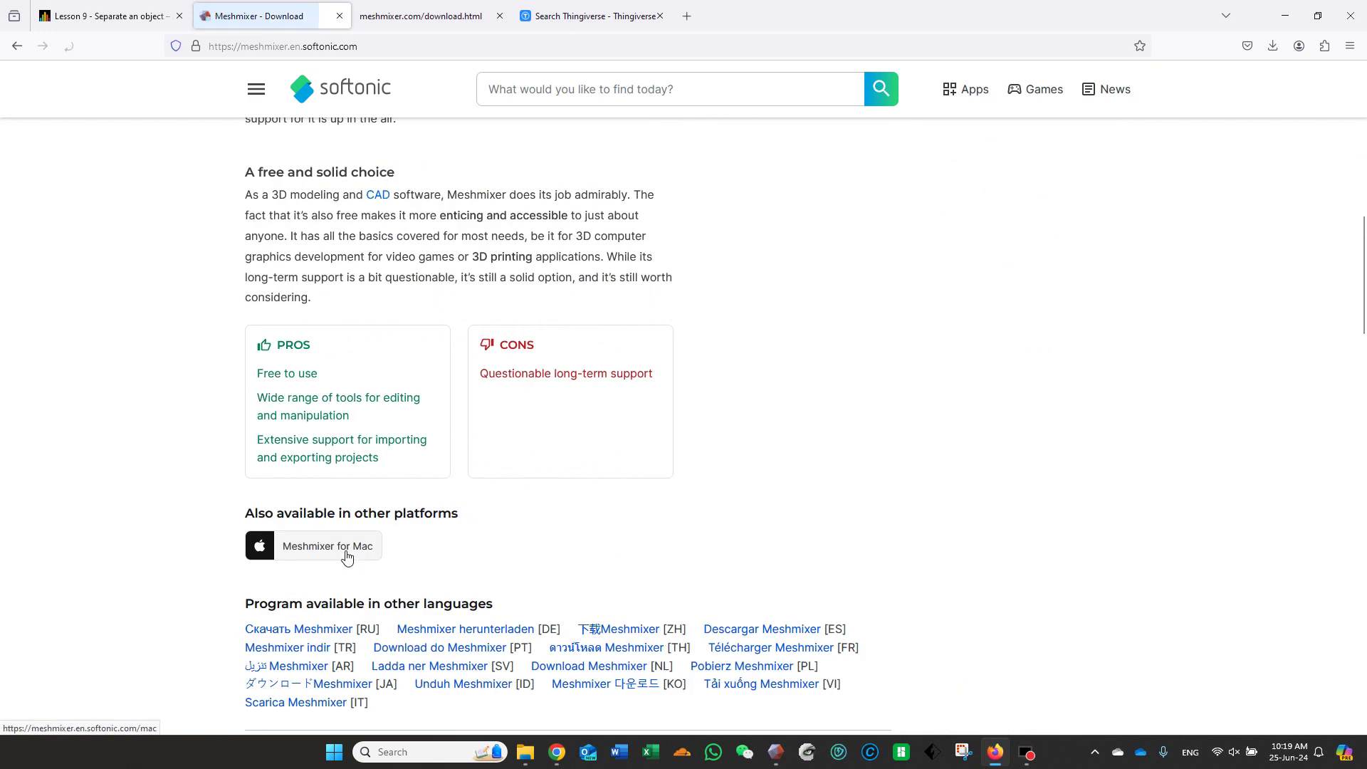
scroll(631, 440, "up", 10)
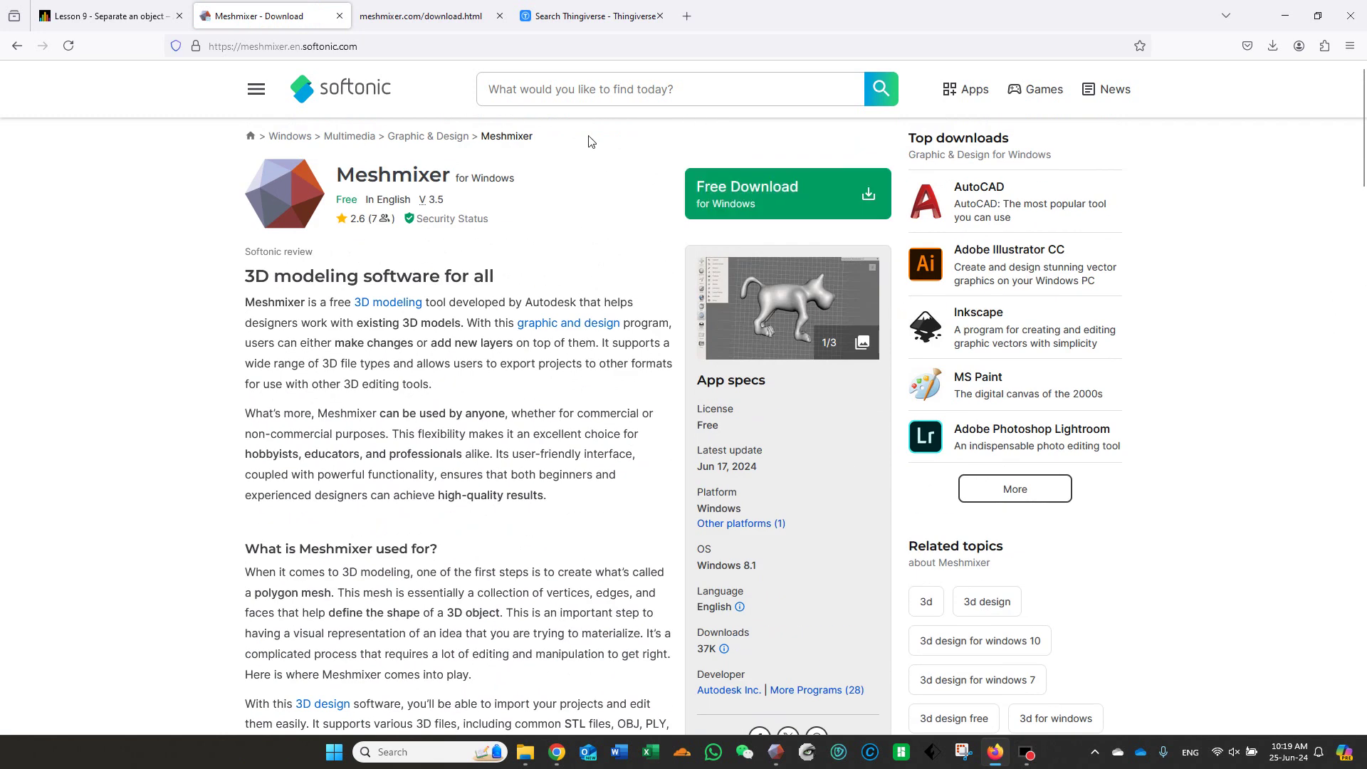
- Switch to the Thingiverse search for "swing cat" and open the Take a Swing Cat model
left_click(776, 754)
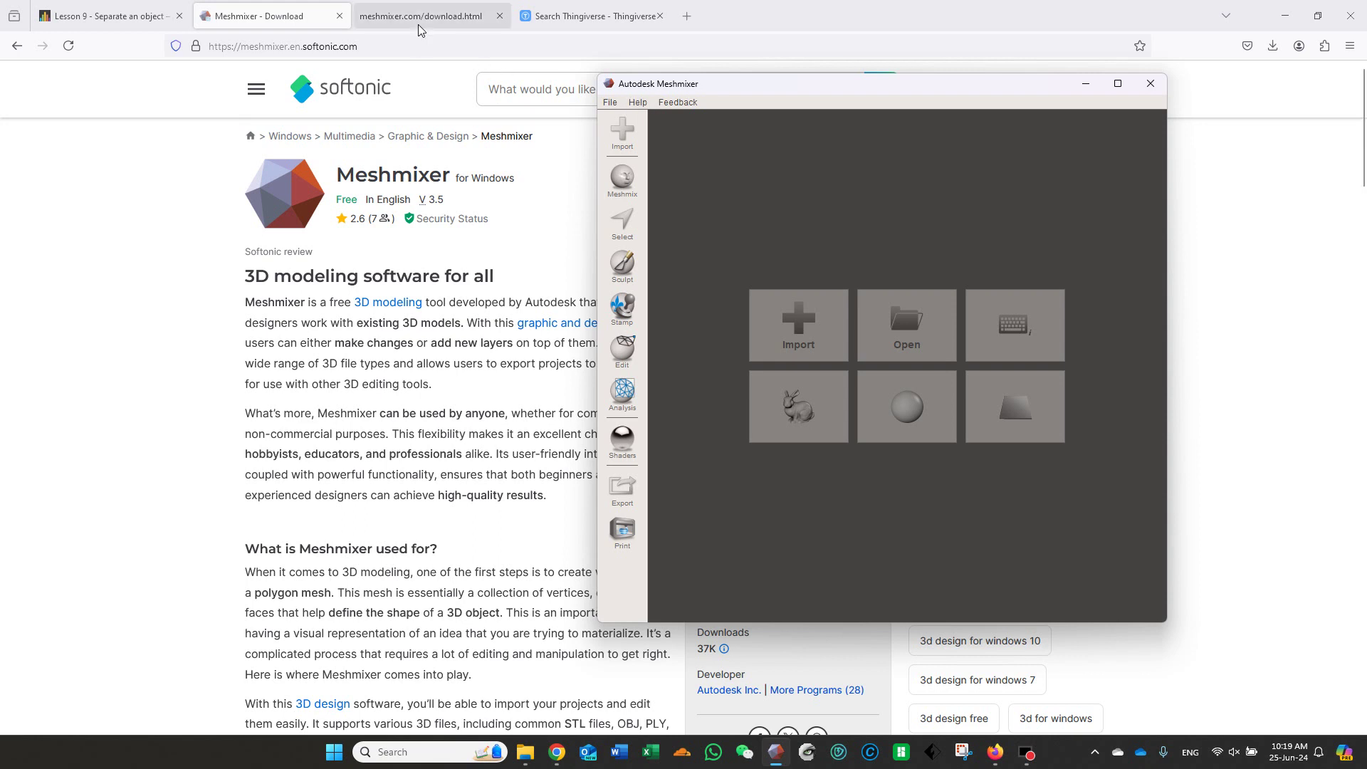
left_click(554, 24)
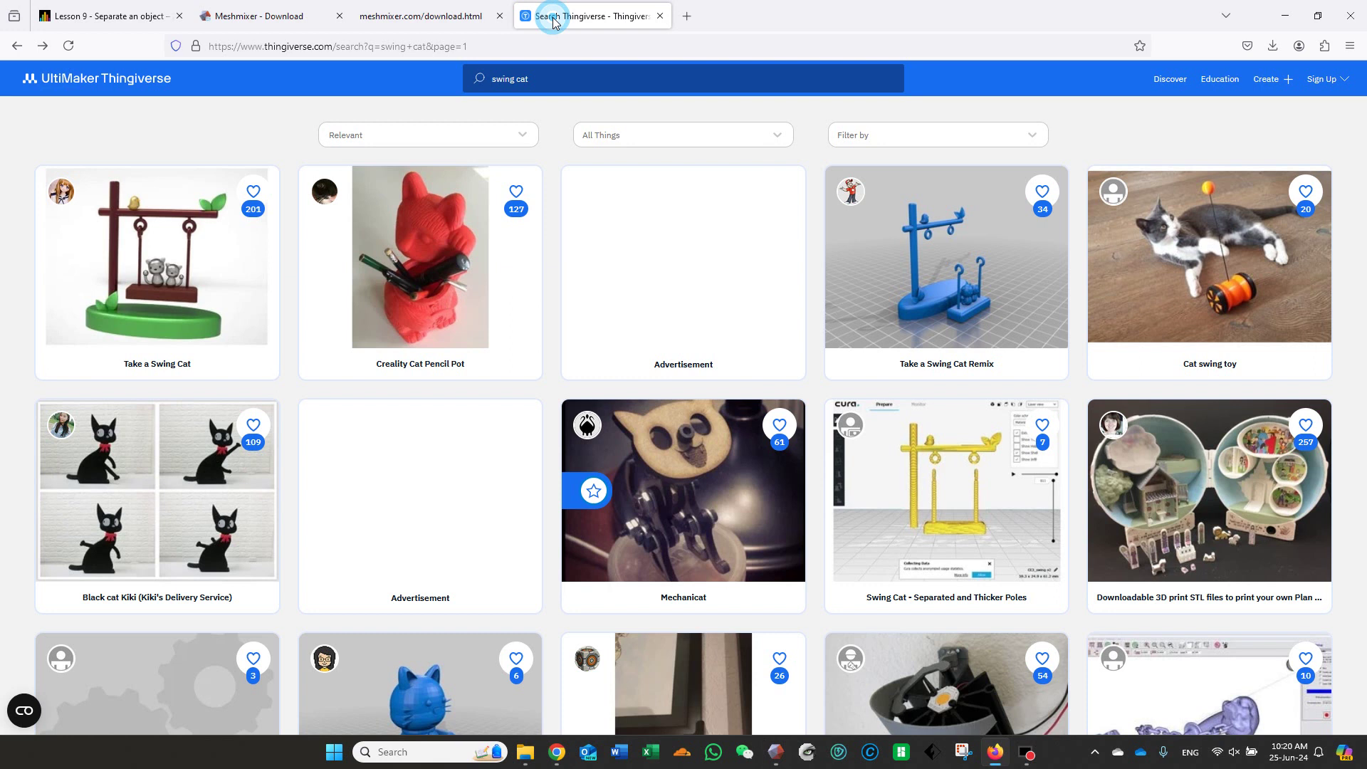
left_click(562, 81)
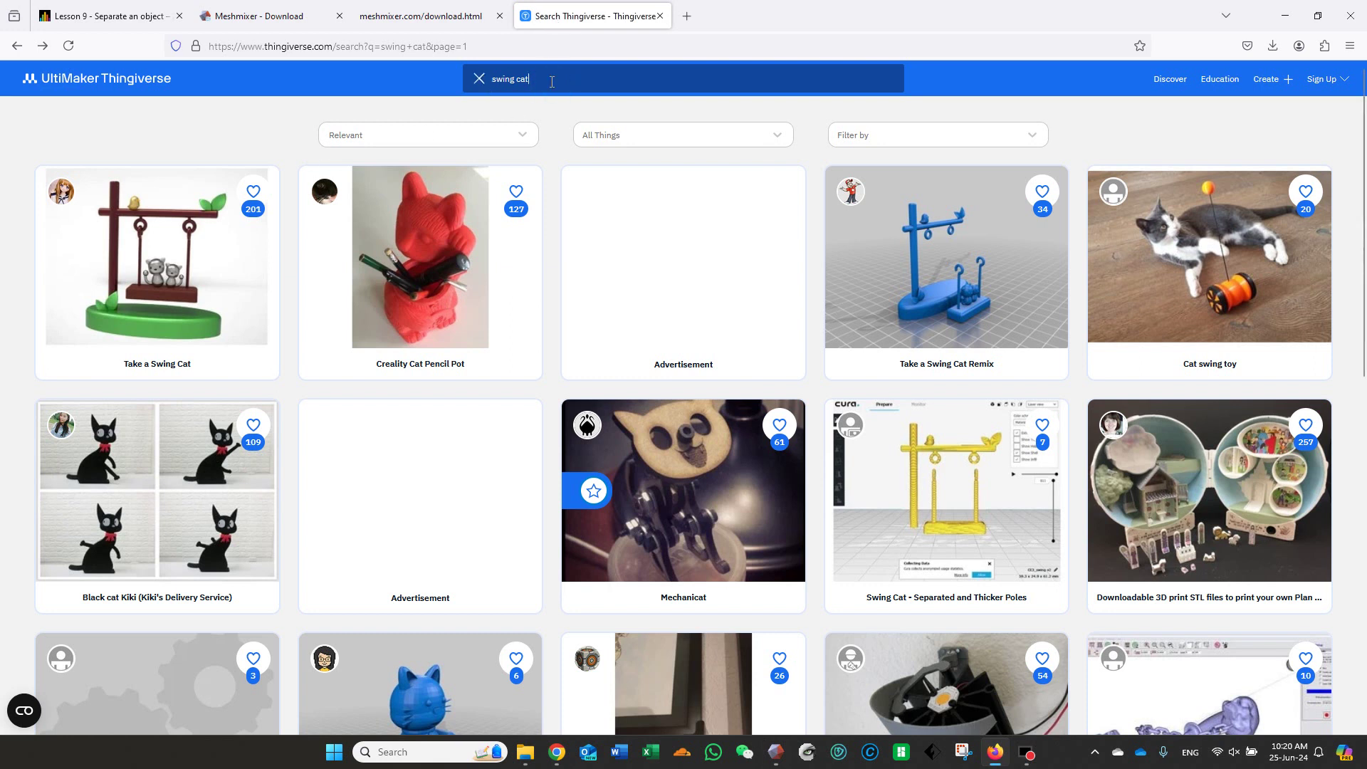
left_click(568, 81)
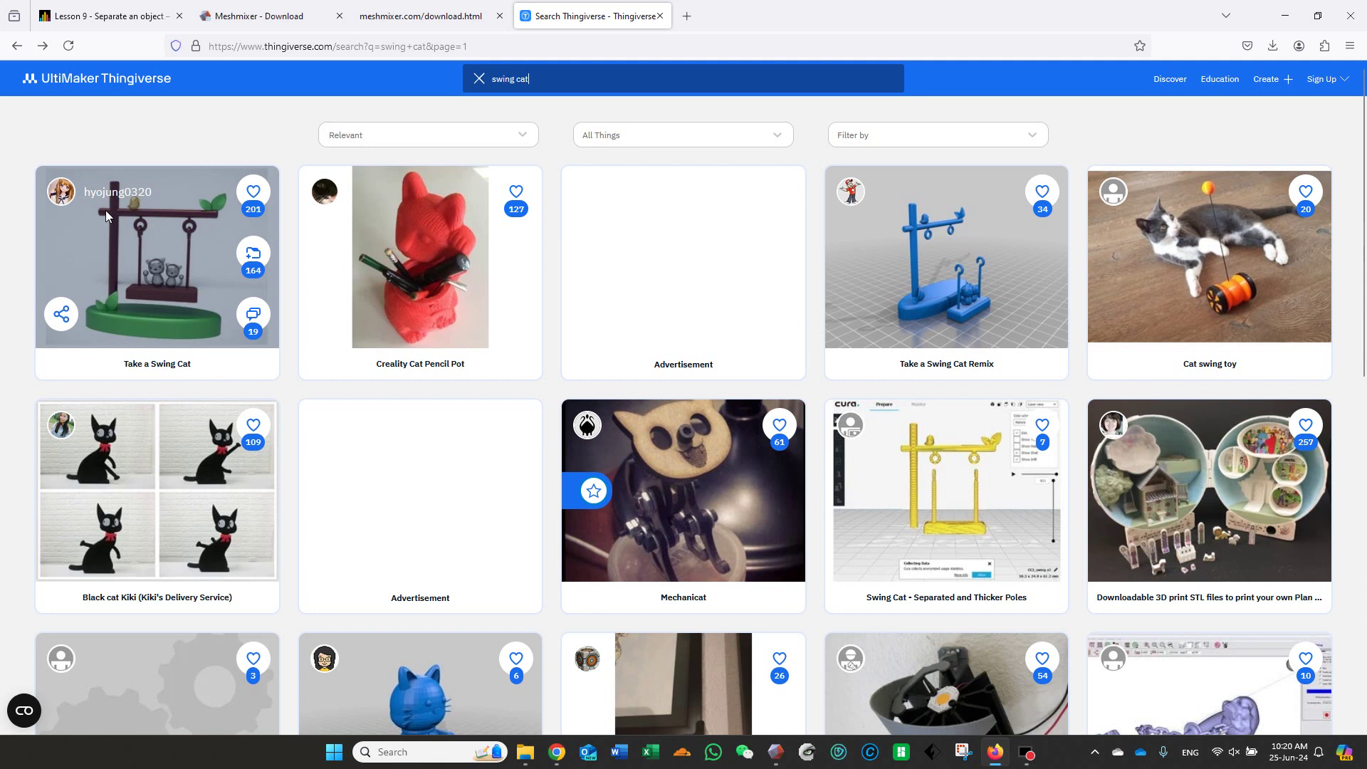
left_click(154, 364)
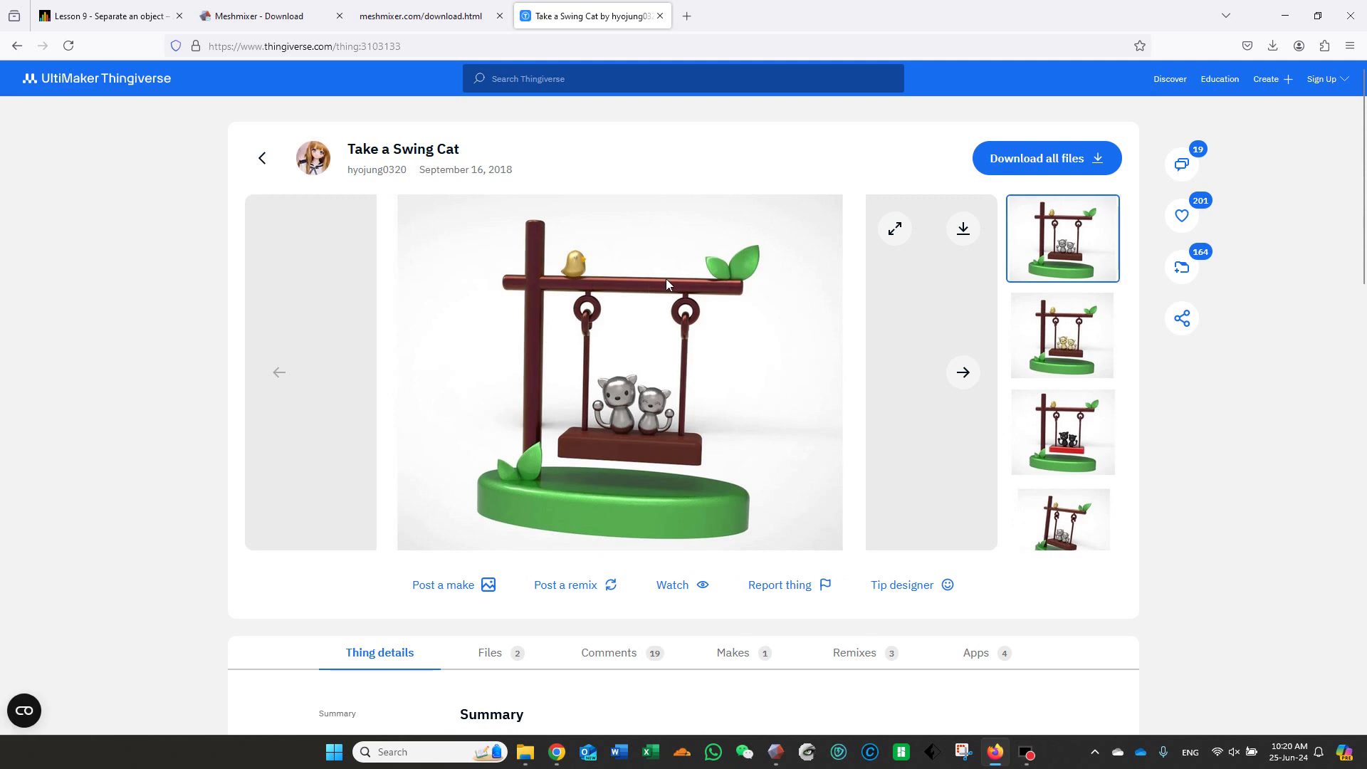
- Review the remixes of the Take a Swing Cat model and download all files of the original
scroll(688, 339, "down", 1)
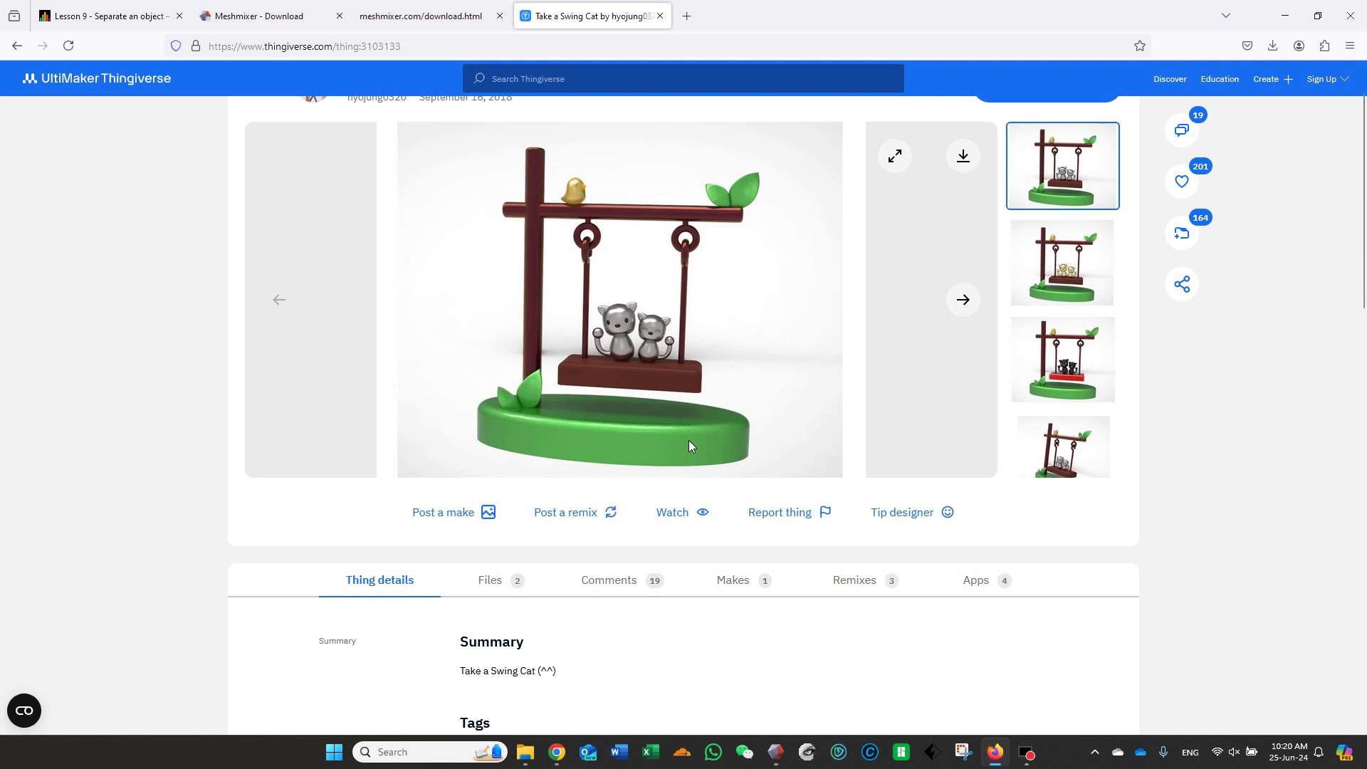
left_click(860, 582)
scroll(860, 585, "down", 4)
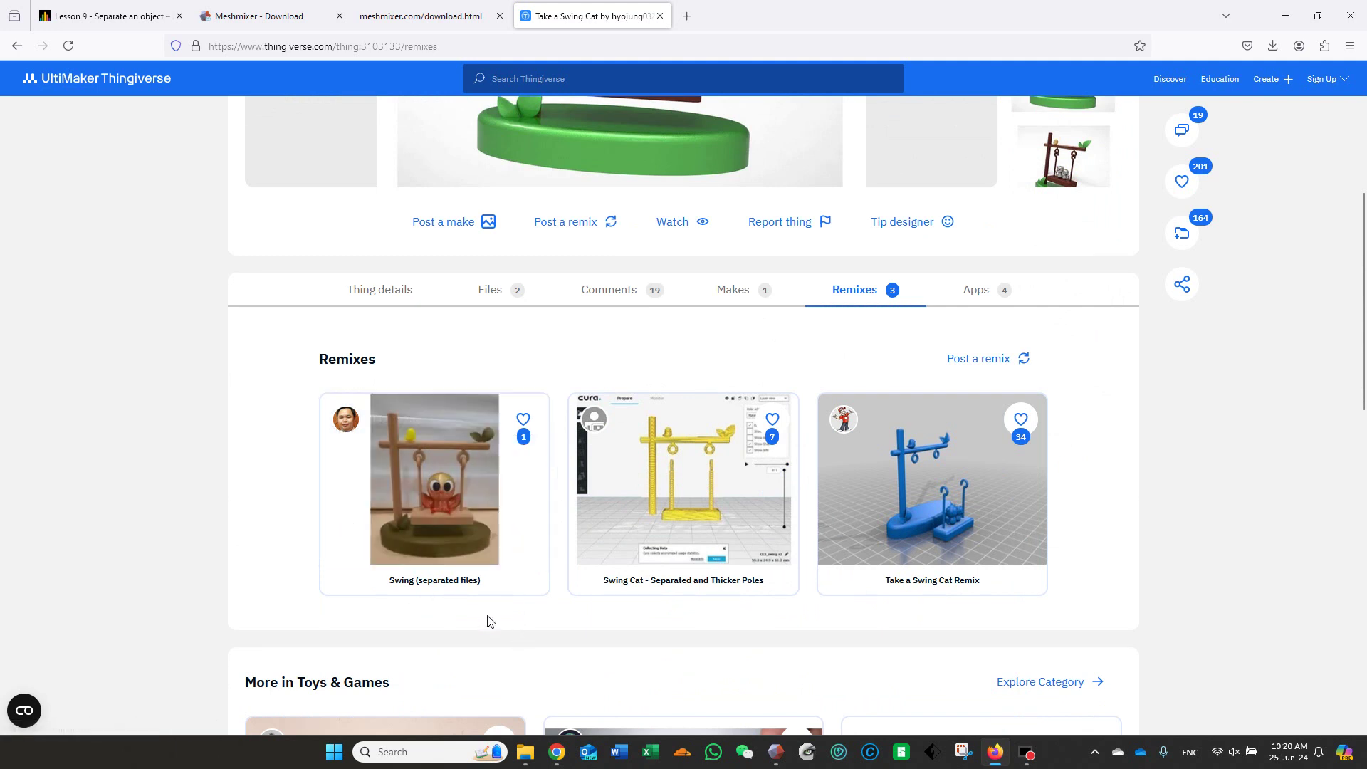
mouse_move(470, 523)
scroll(638, 633, "up", 3)
scroll(638, 633, "up", 3)
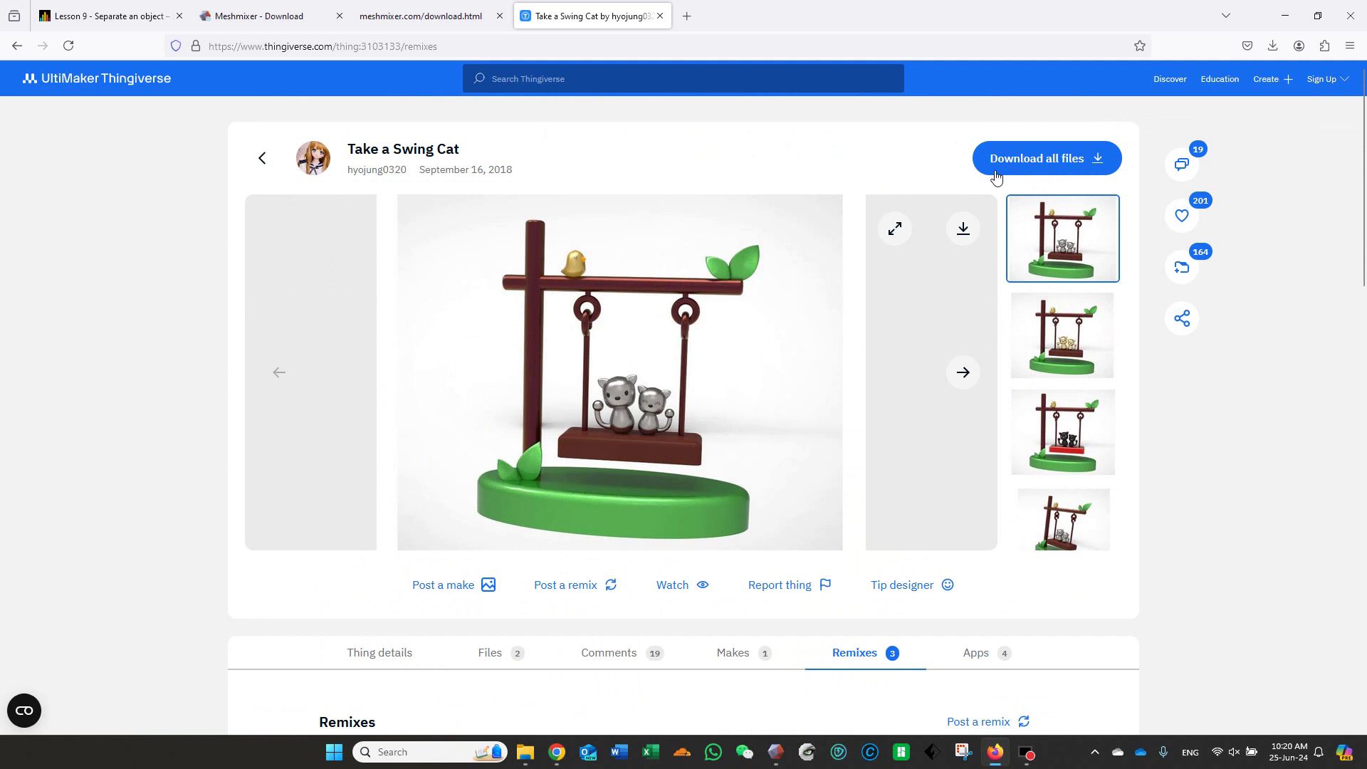
left_click(1025, 162)
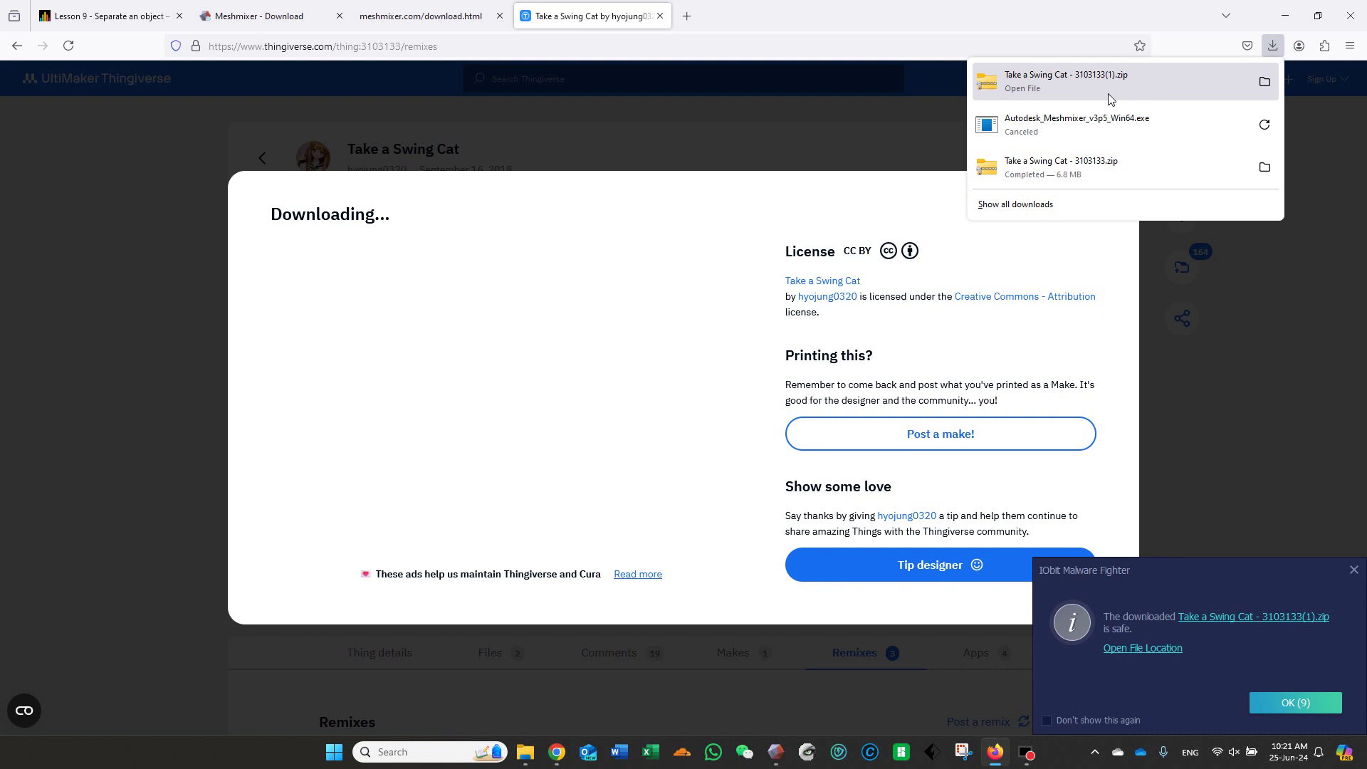
left_click(1103, 164)
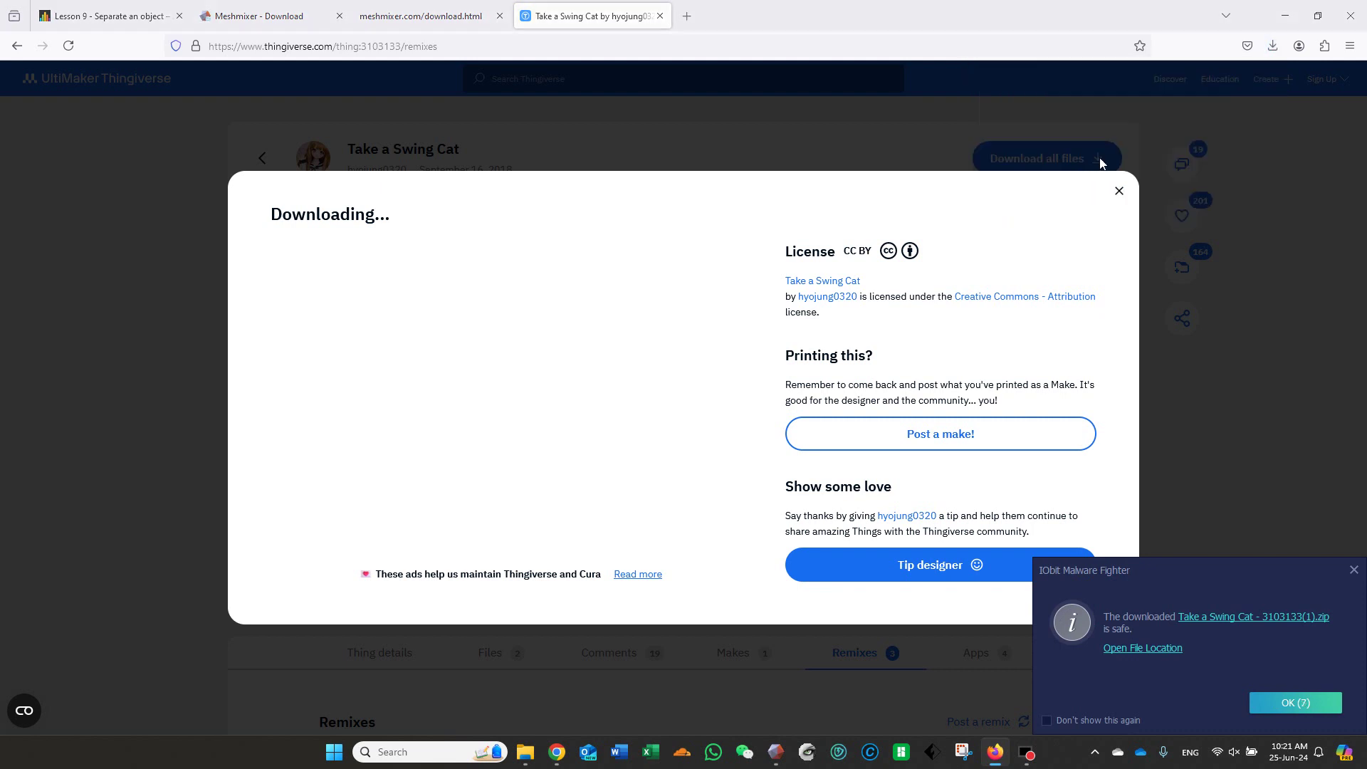
- Copy take_a_swing_cat_printing.stl from the downloaded zip's files folder, and close the folder window and the Thingiverse download dialog
double_click(419, 154)
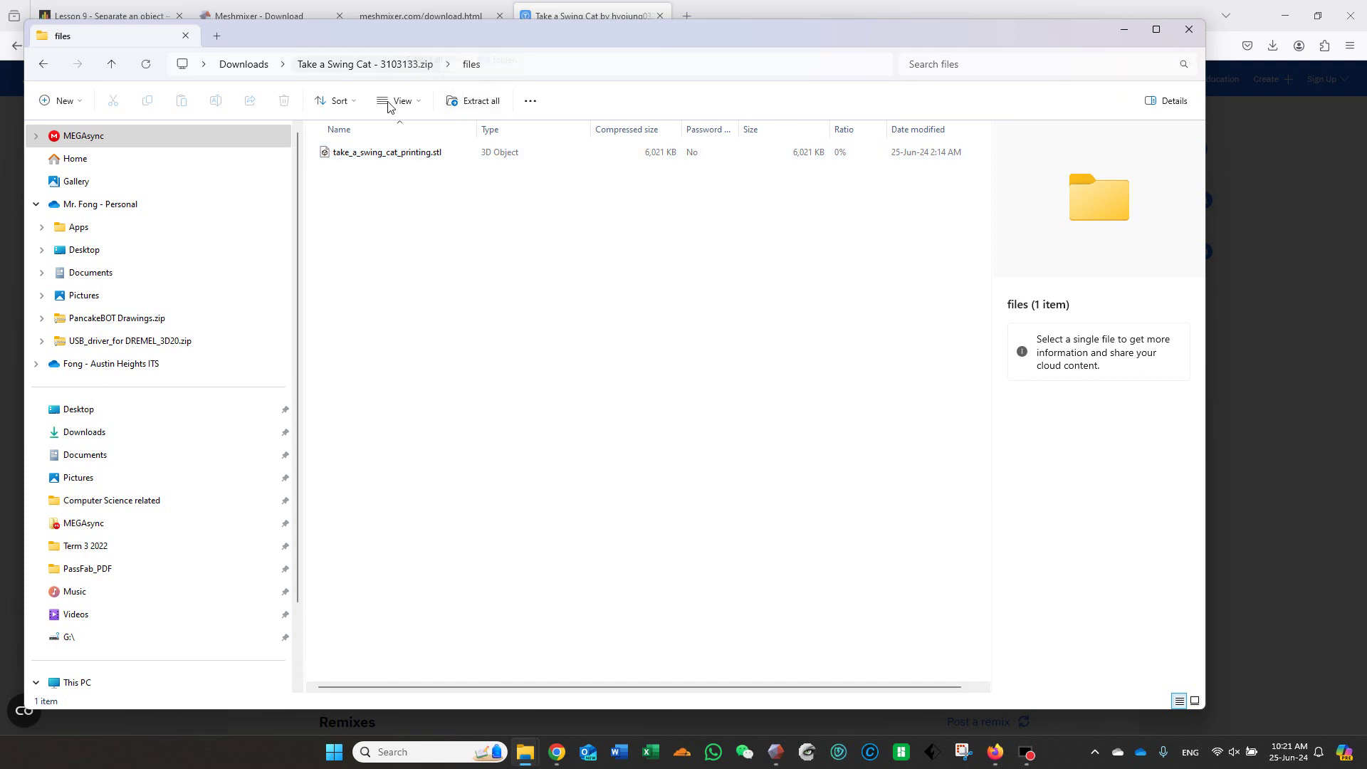
left_click(329, 64)
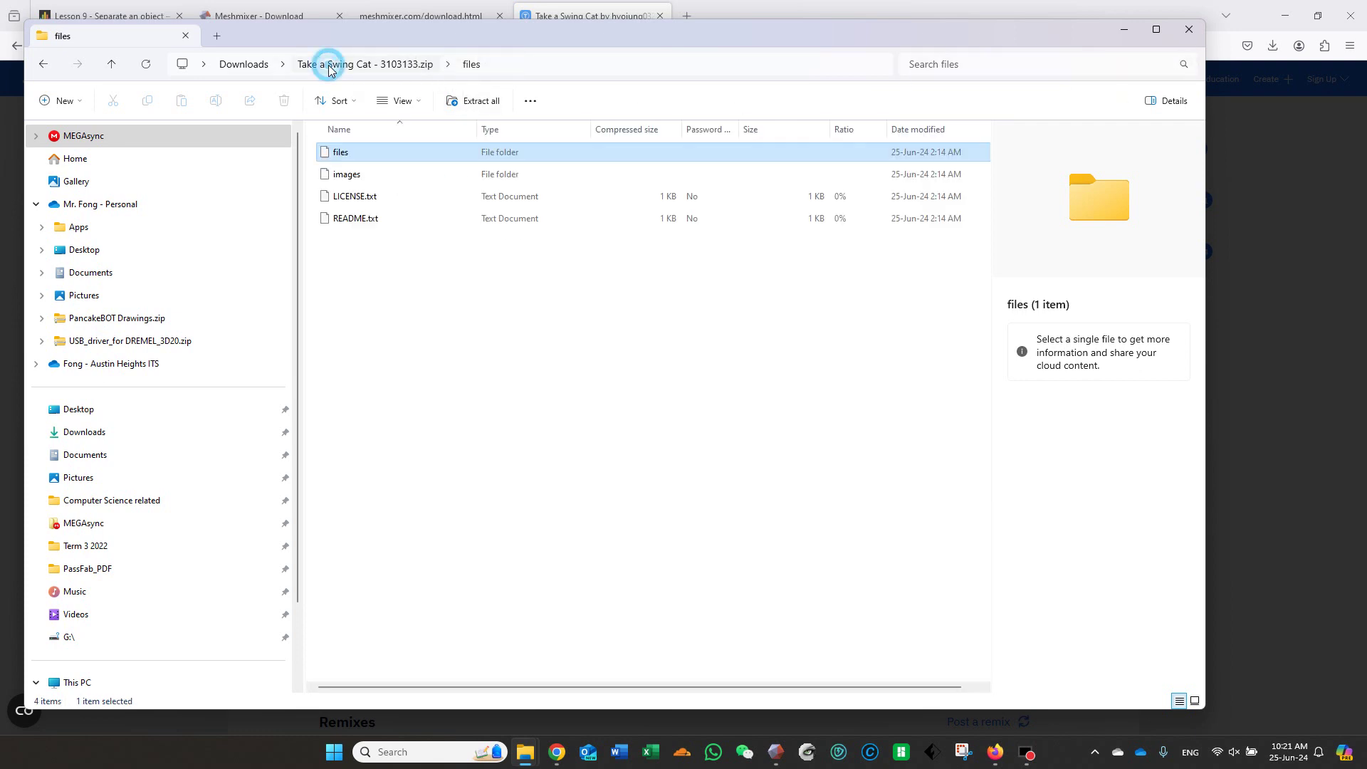
double_click(340, 151)
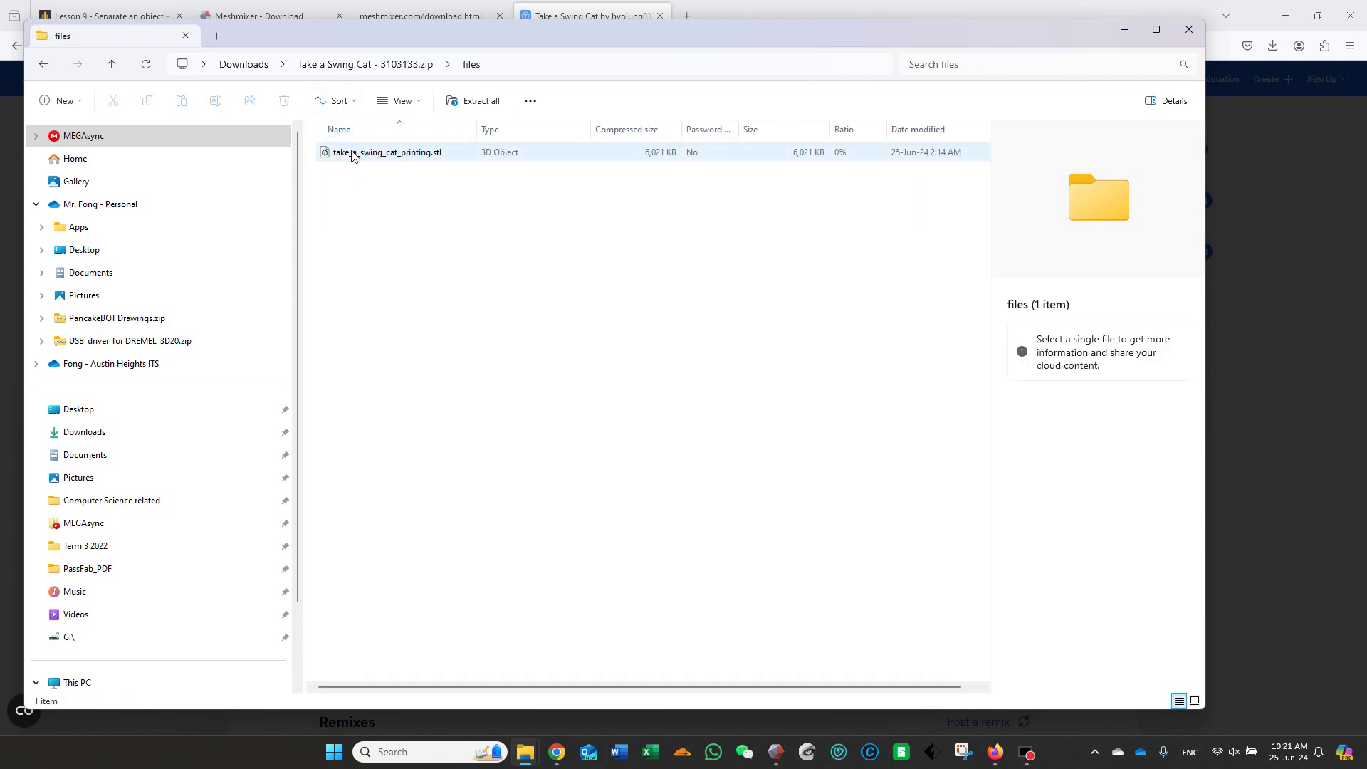
left_click(351, 152)
right_click(351, 153)
left_click(377, 195)
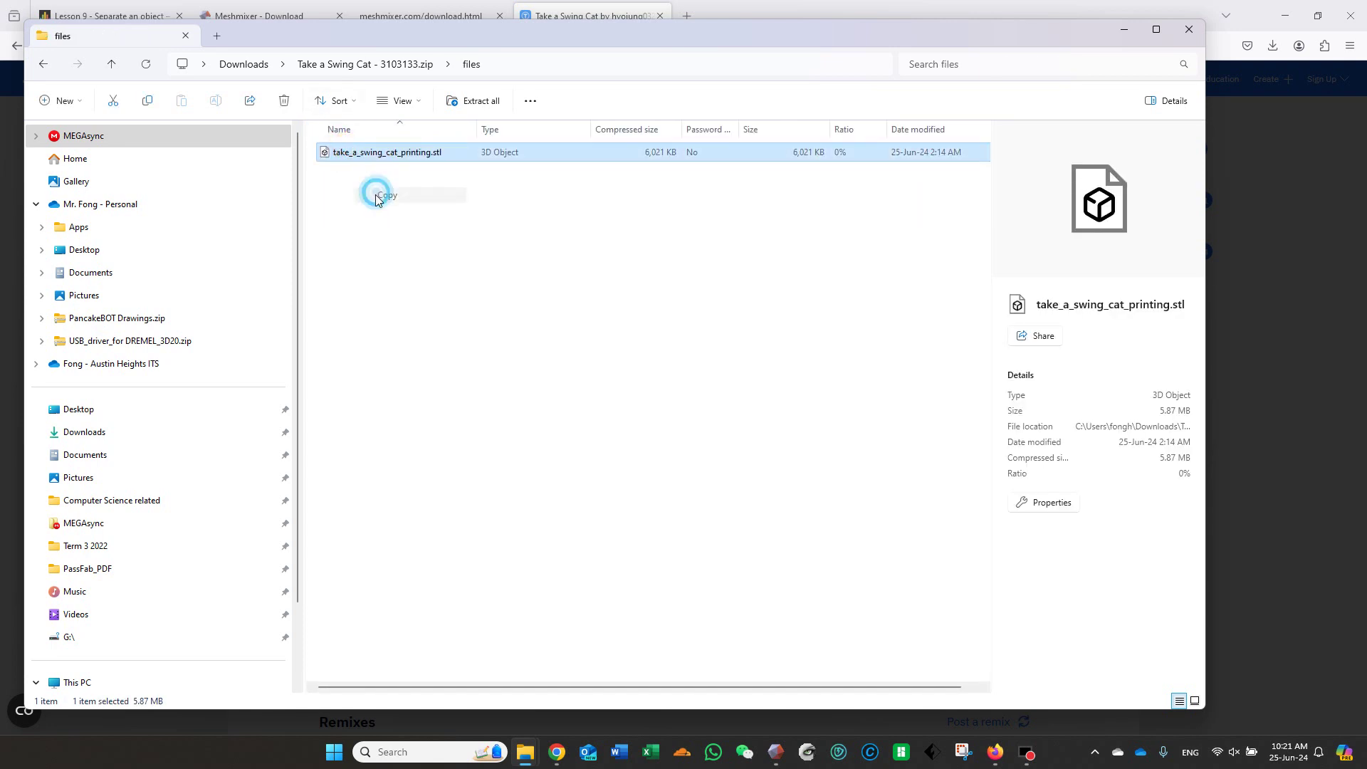
left_click(1189, 30)
left_click(1120, 191)
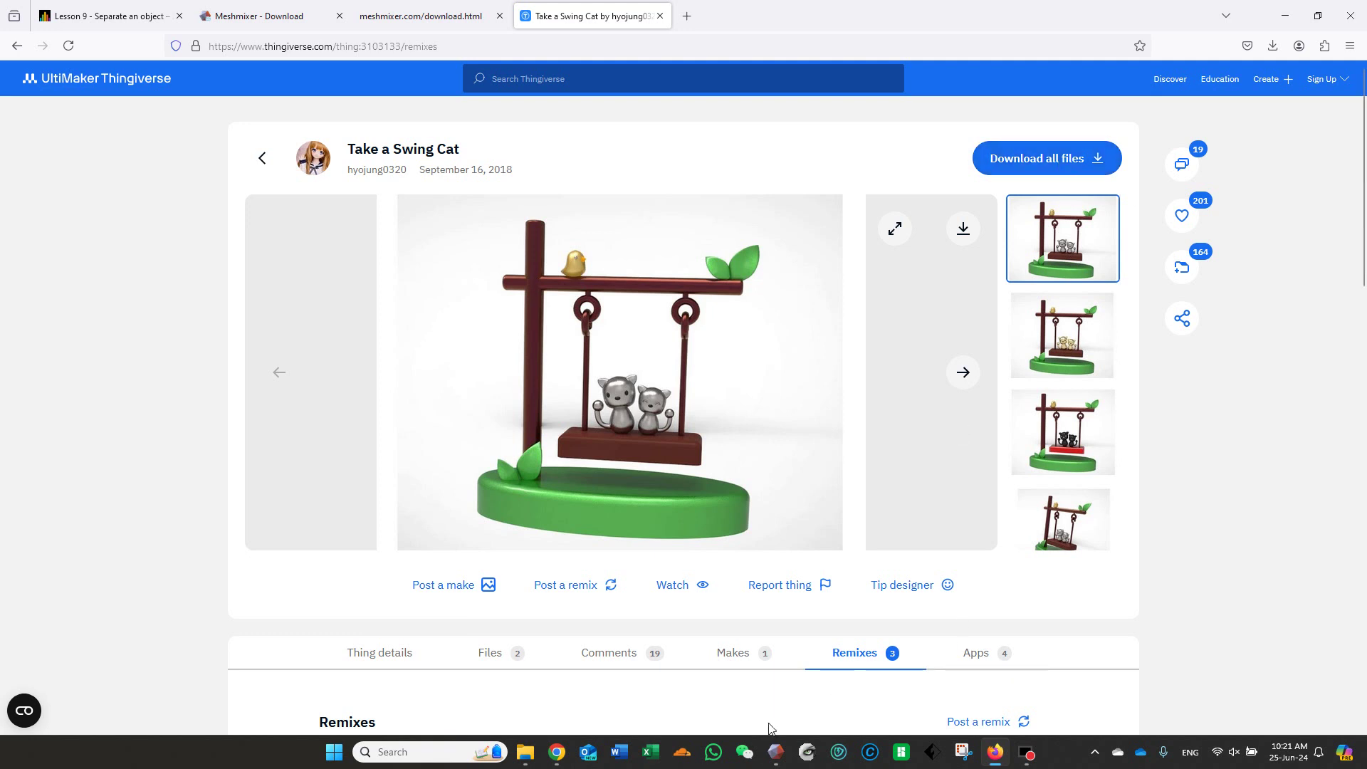
- Switch to Meshmixer, open the recent file take_a_swing_cat_printing.stl and maximize the window
left_click(775, 752)
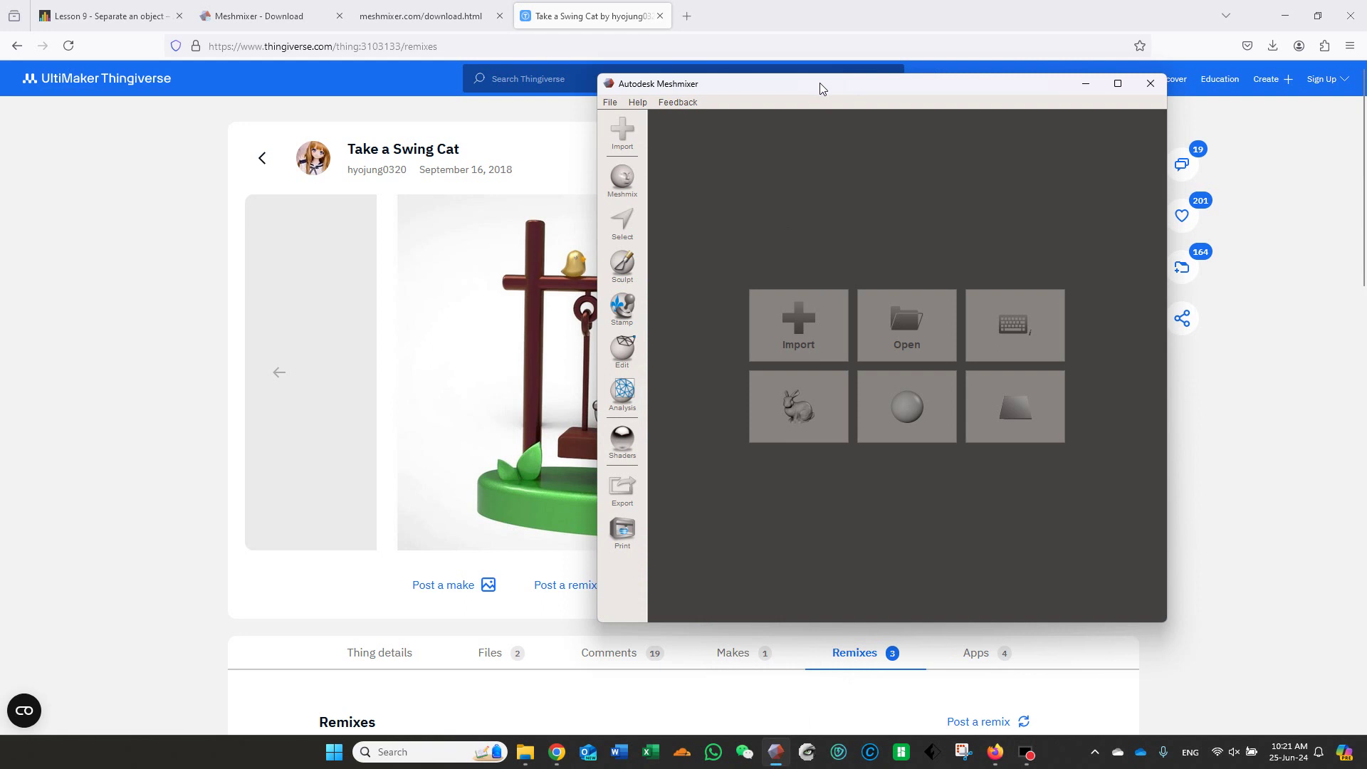
left_click_drag(819, 83, 681, 130)
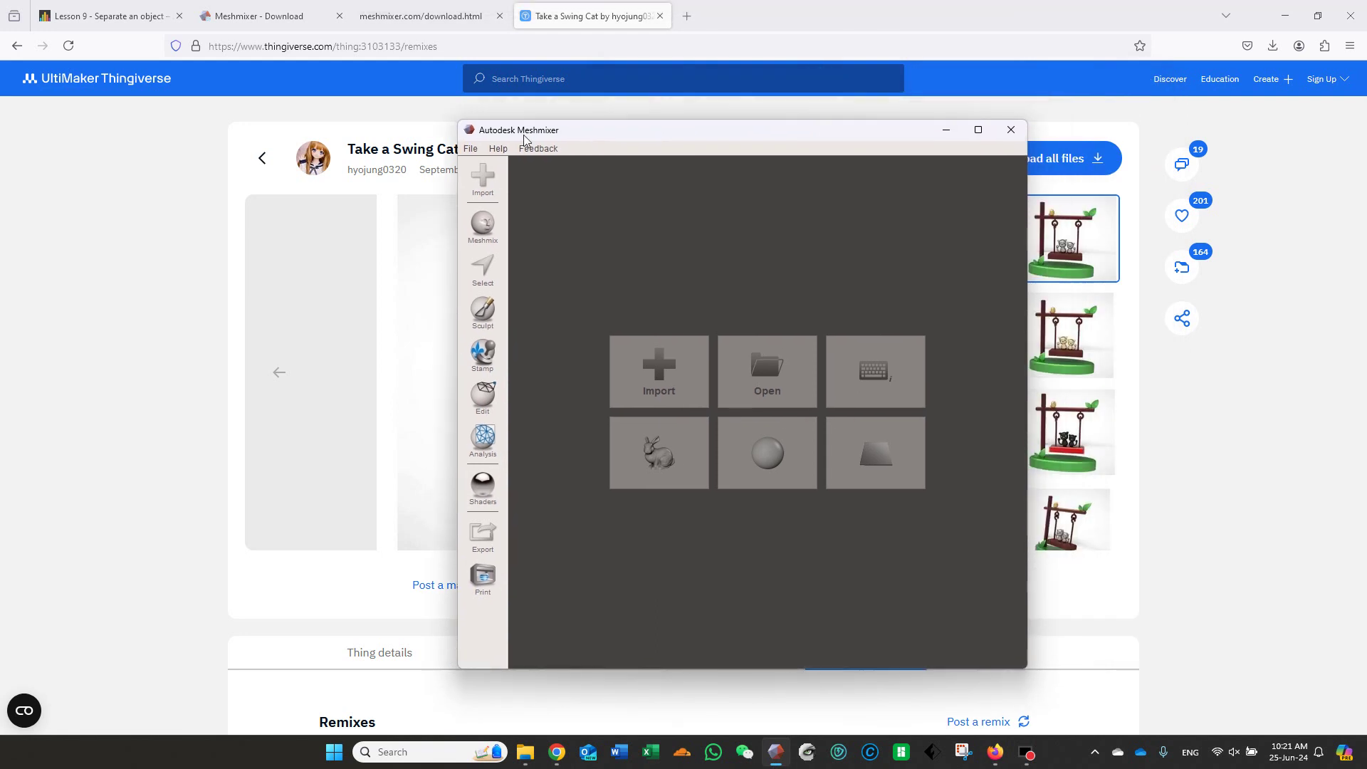
left_click(465, 153)
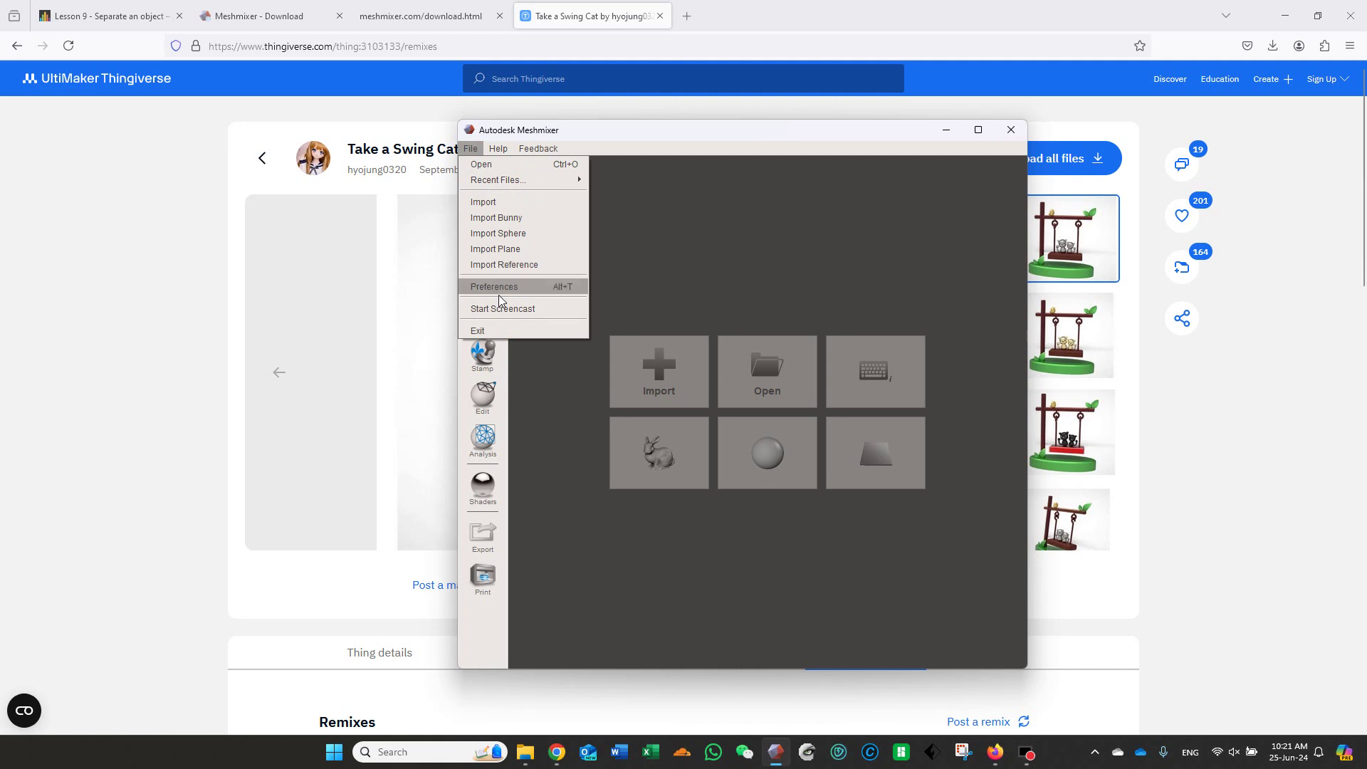
mouse_move(511, 182)
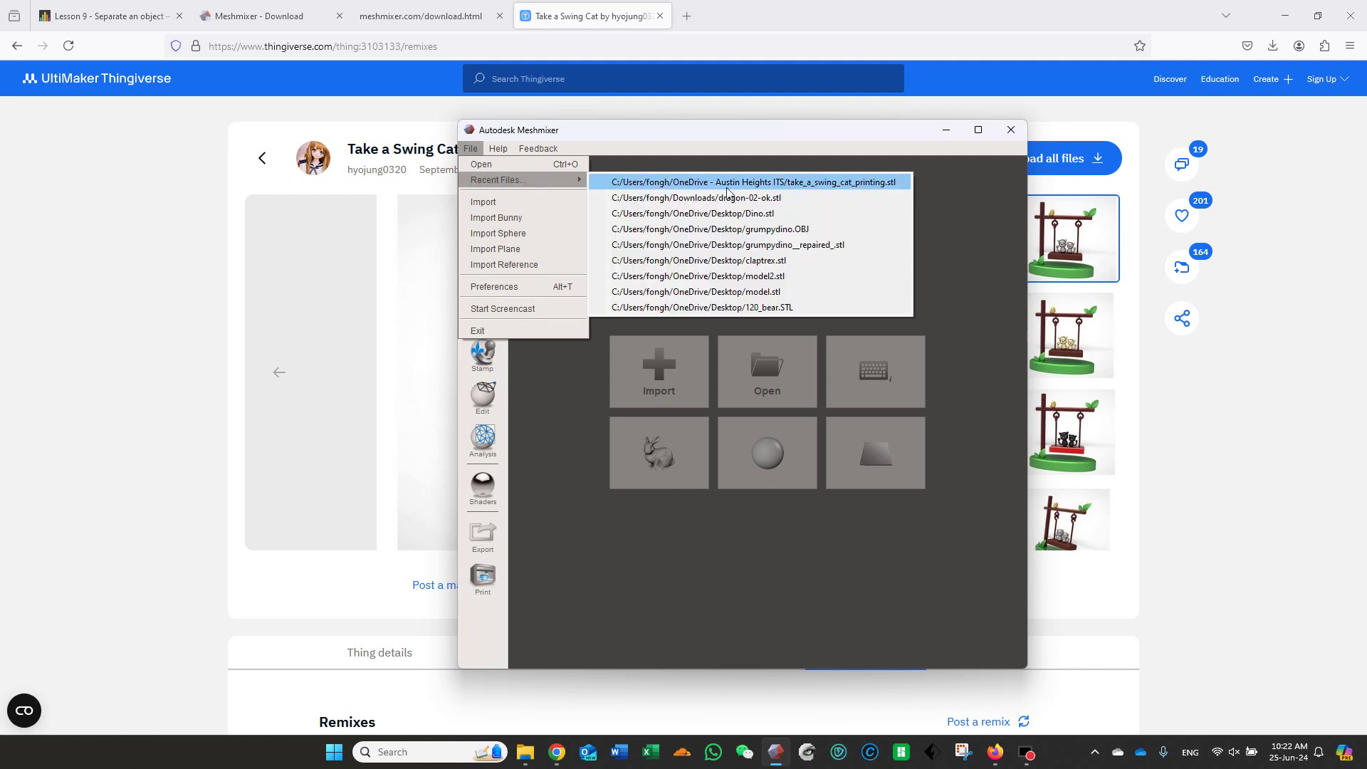
left_click(839, 183)
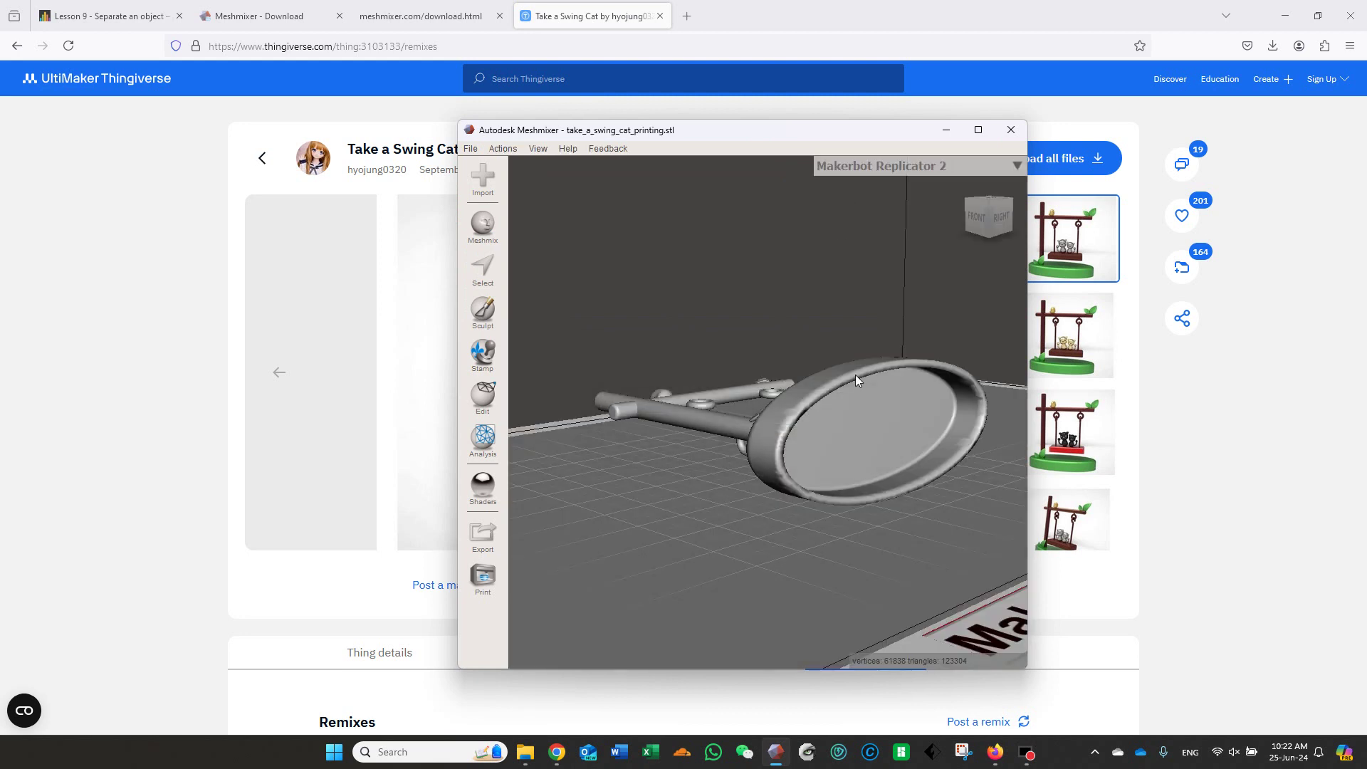
left_click(979, 130)
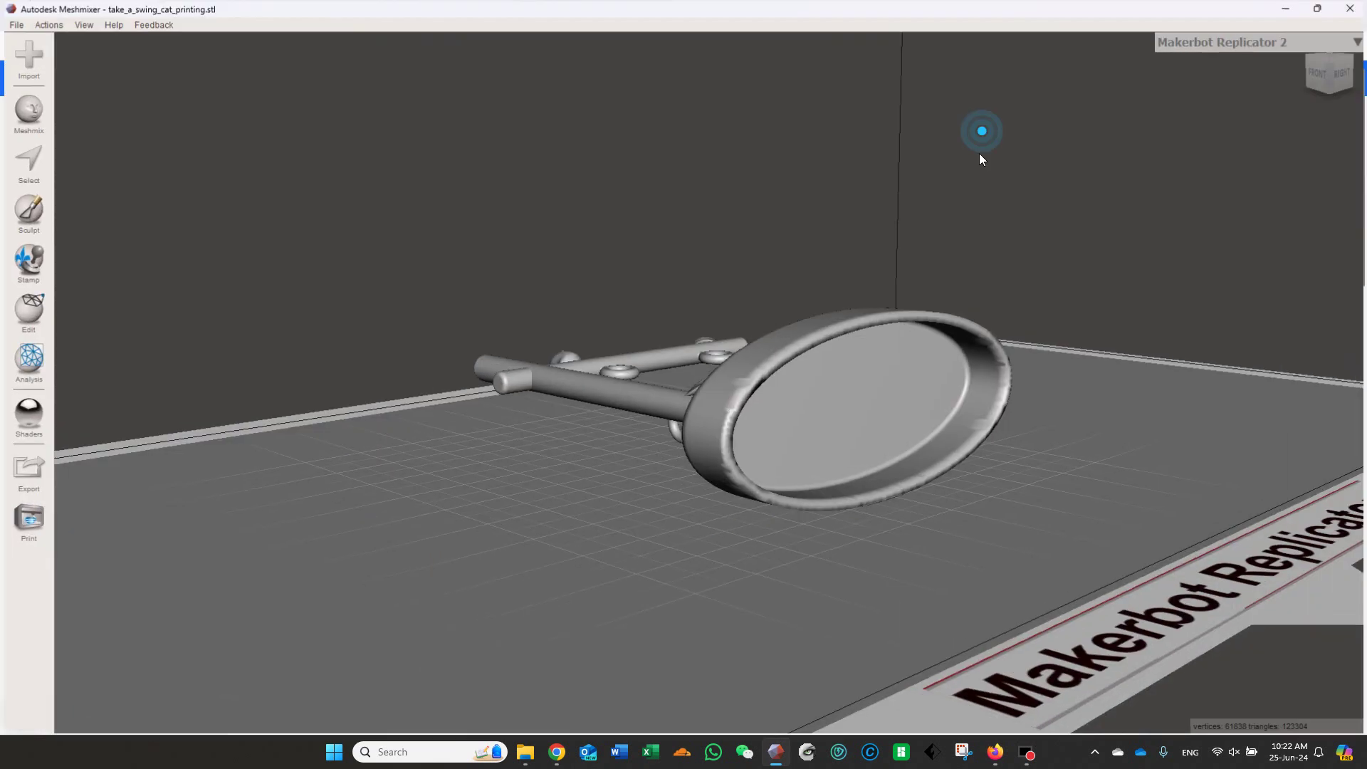
- Split the whole swing cat model into individual objects with Separate Shells
right_click_drag(1053, 322, 1068, 418)
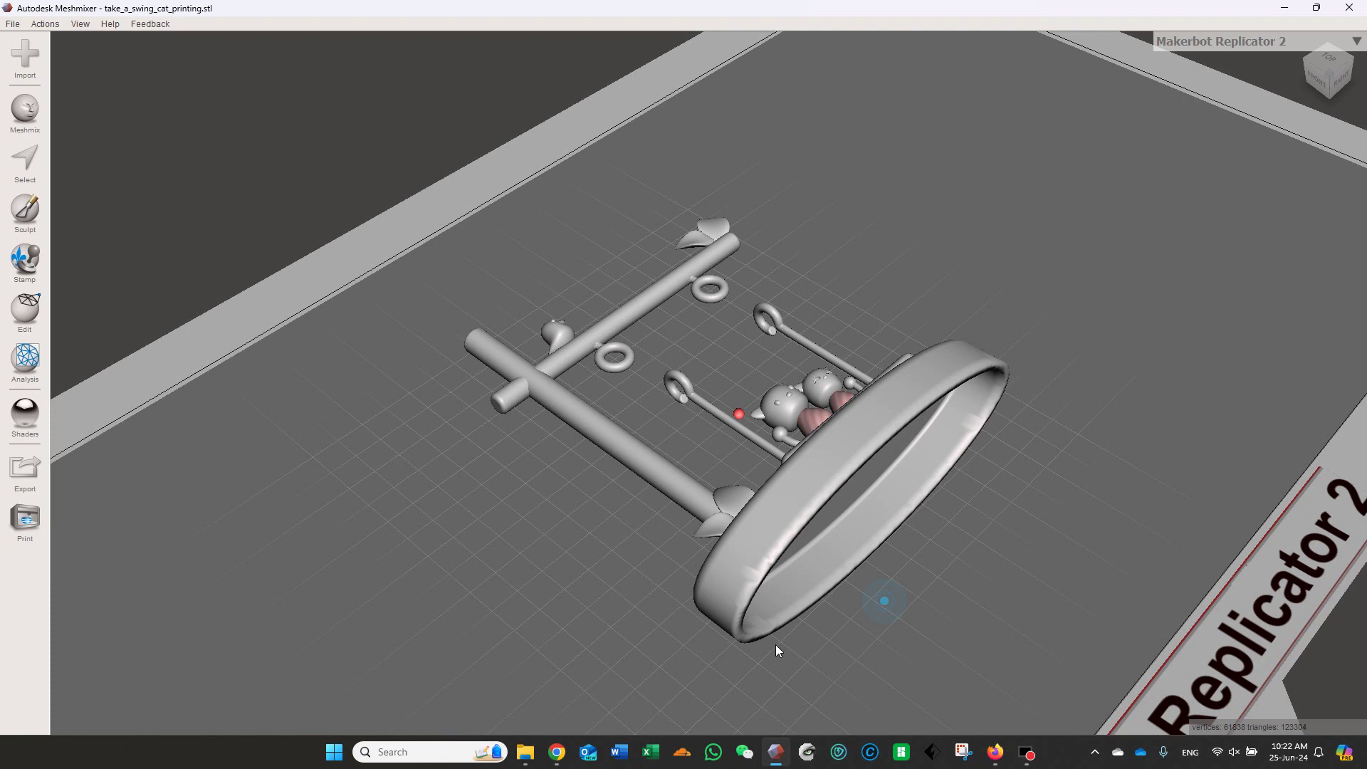
right_click_drag(898, 601, 605, 498)
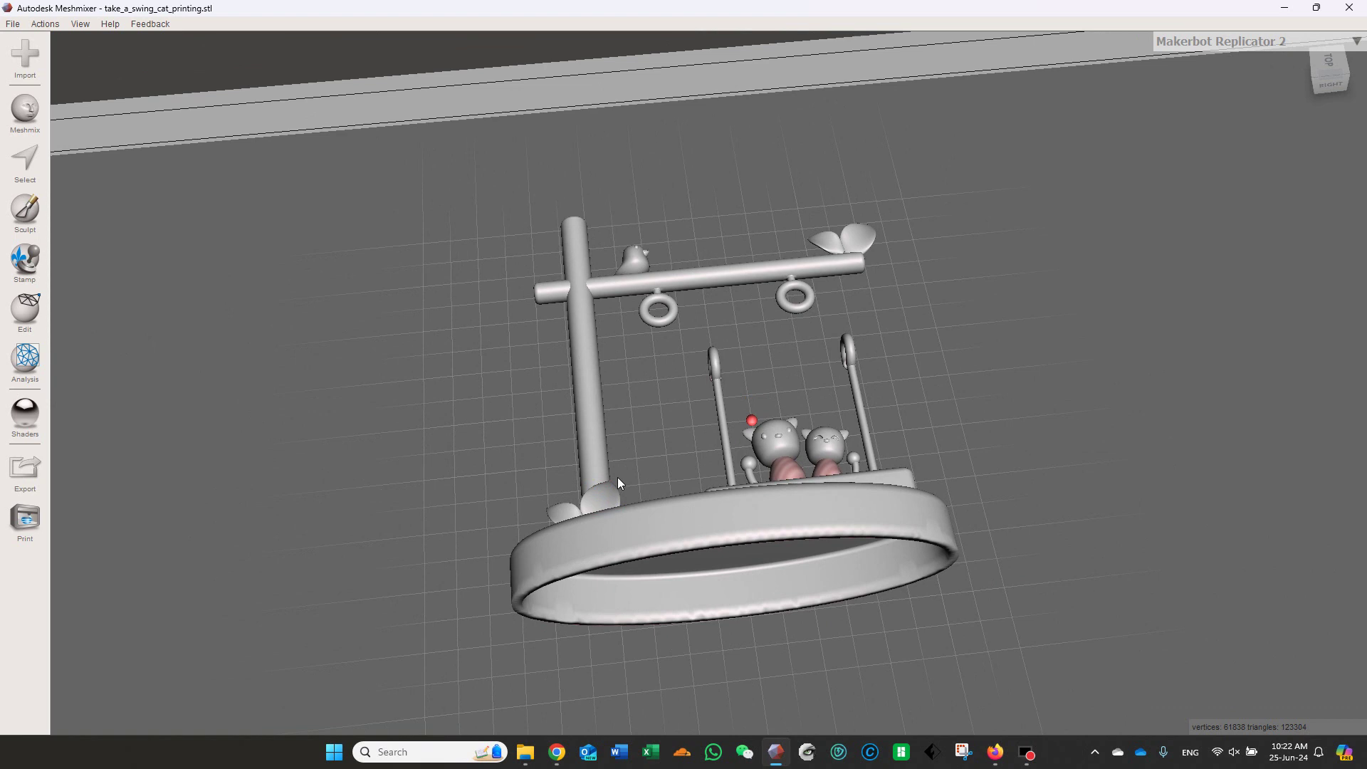
key("ctrl+a")
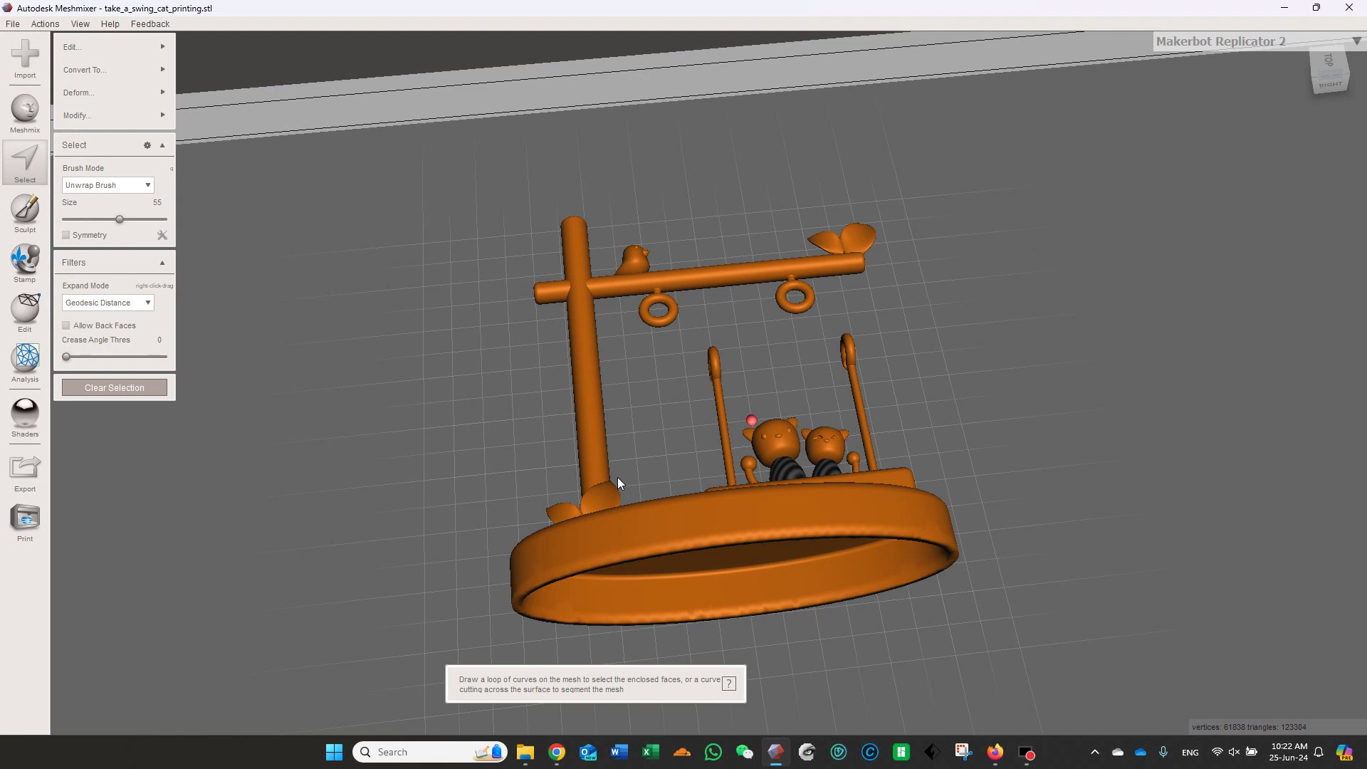
left_click(10, 321)
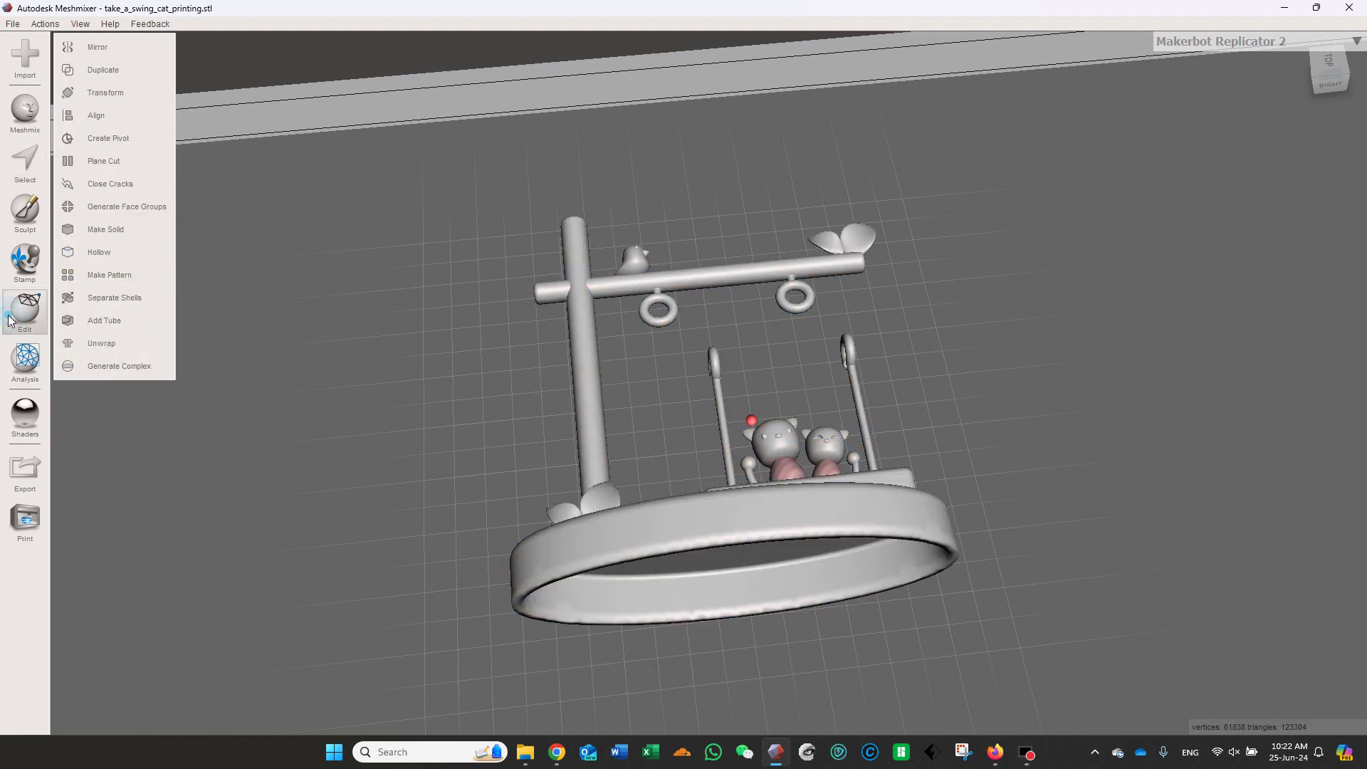
left_click(141, 296)
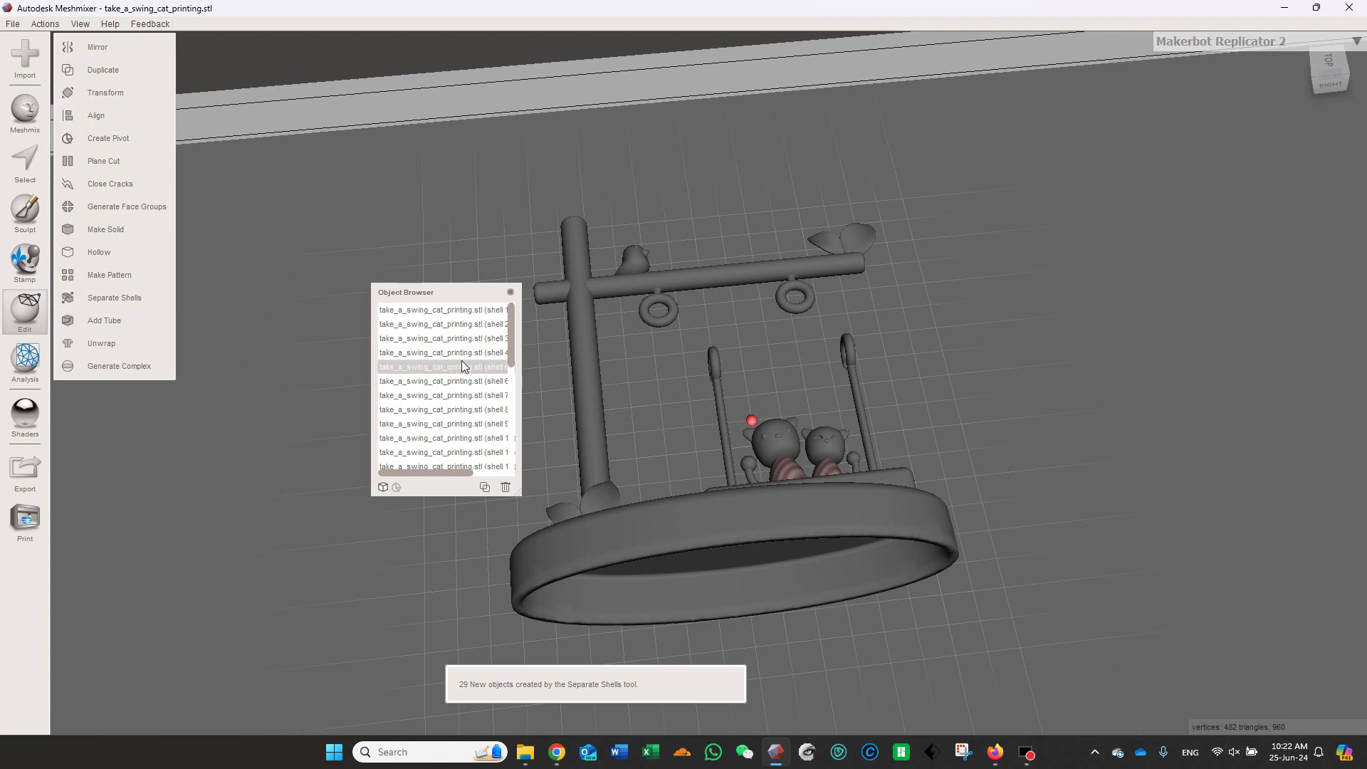
- Select several shells one by one in the object list to check which model part each represents
left_click_drag(512, 365, 515, 330)
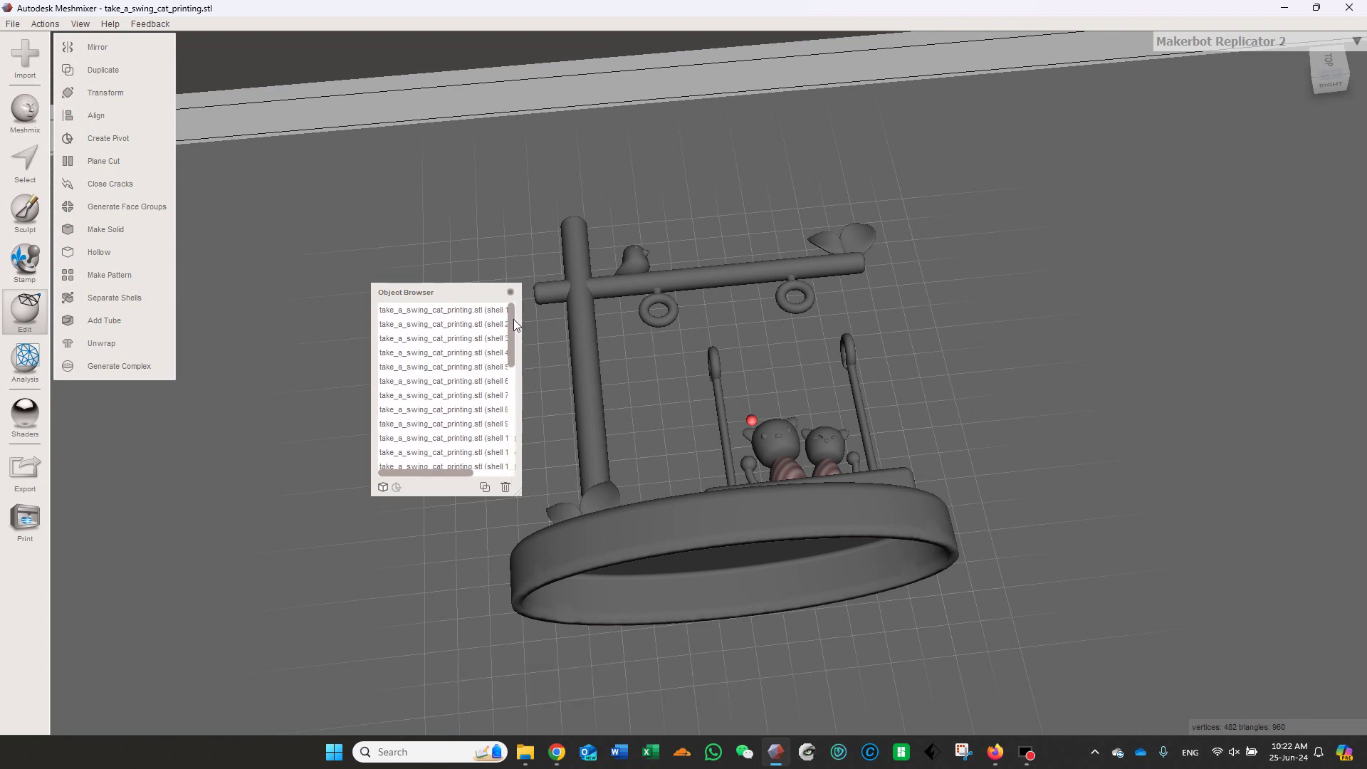
left_click(442, 320)
left_click(442, 364)
left_click(441, 393)
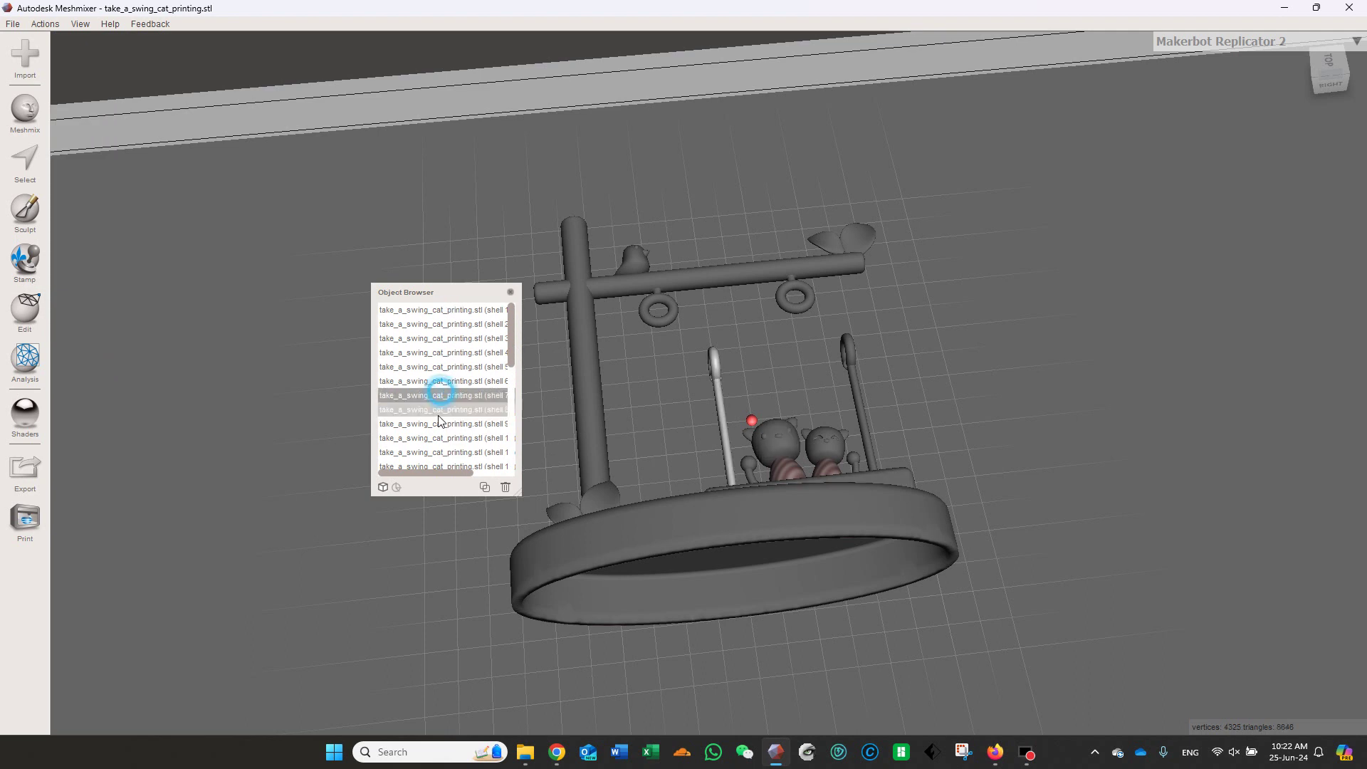
left_click(439, 419)
left_click(448, 466)
left_click(452, 440)
left_click(441, 367)
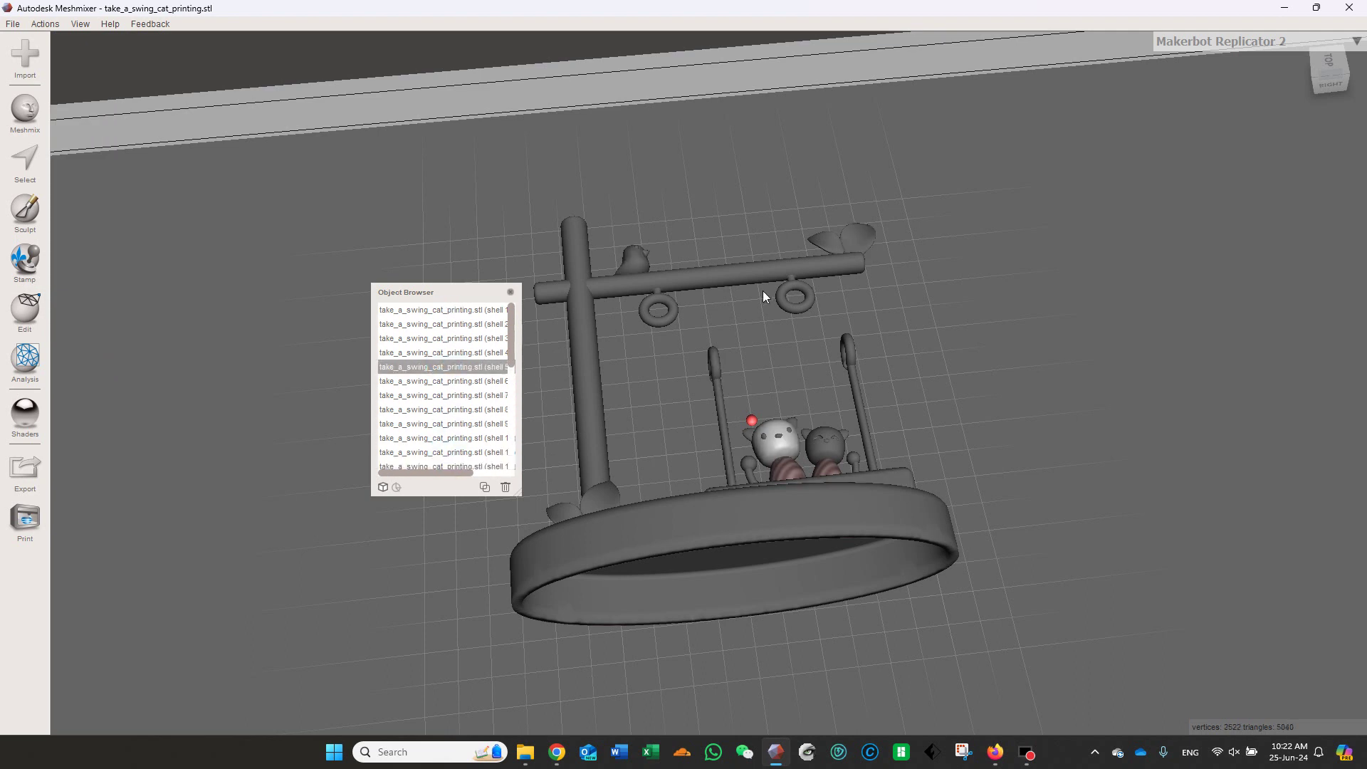
- Select the crossbar, the vertical post and the two base leaves individually in the model to check that they are separate
right_click_drag(762, 290, 991, 428)
left_click(703, 255)
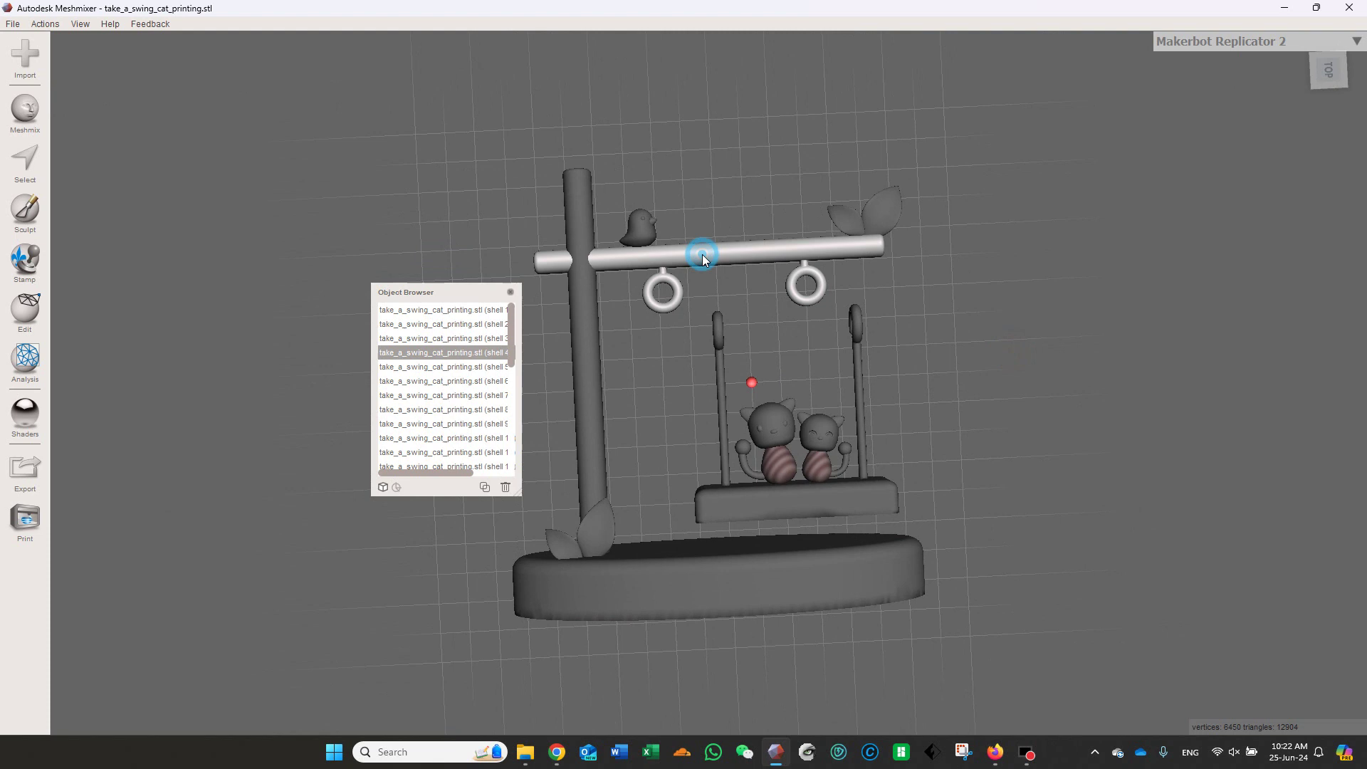
left_click(580, 225)
left_click(595, 528)
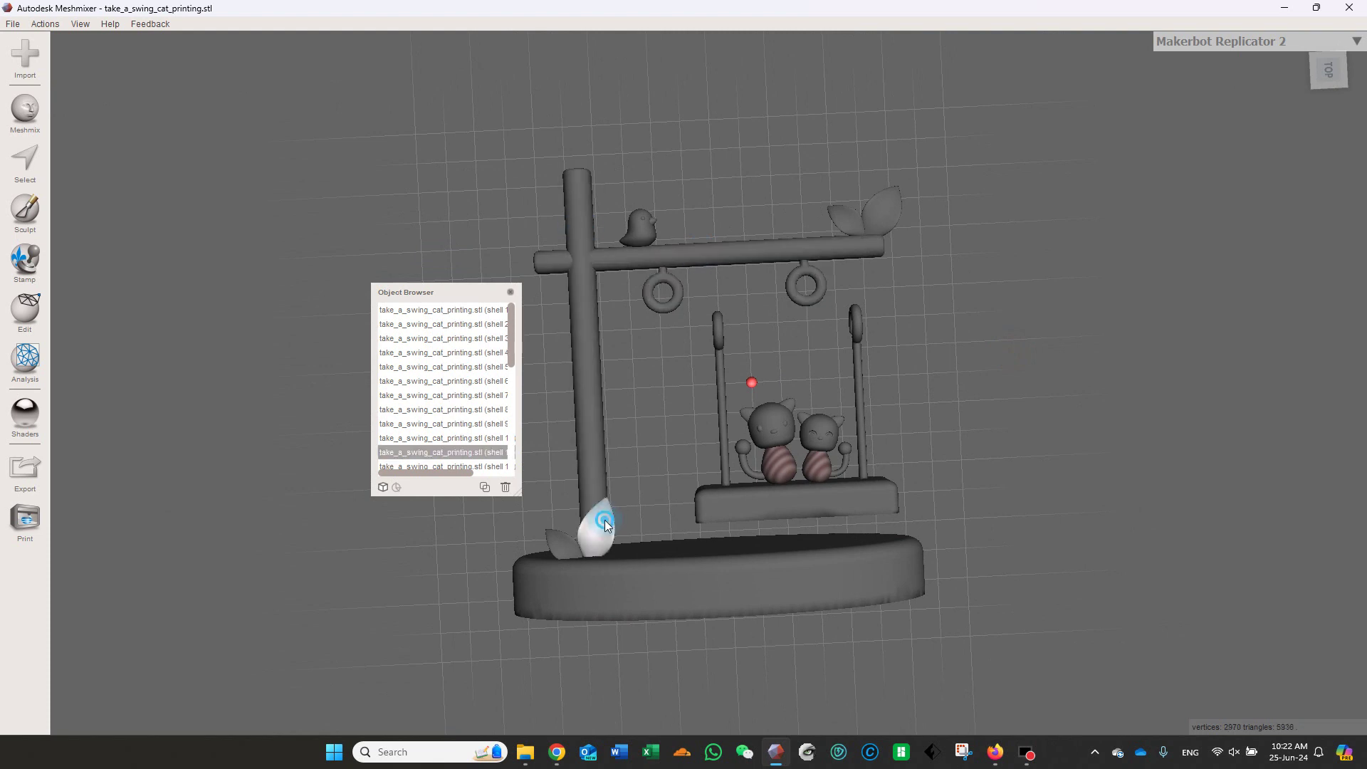
left_click(560, 546)
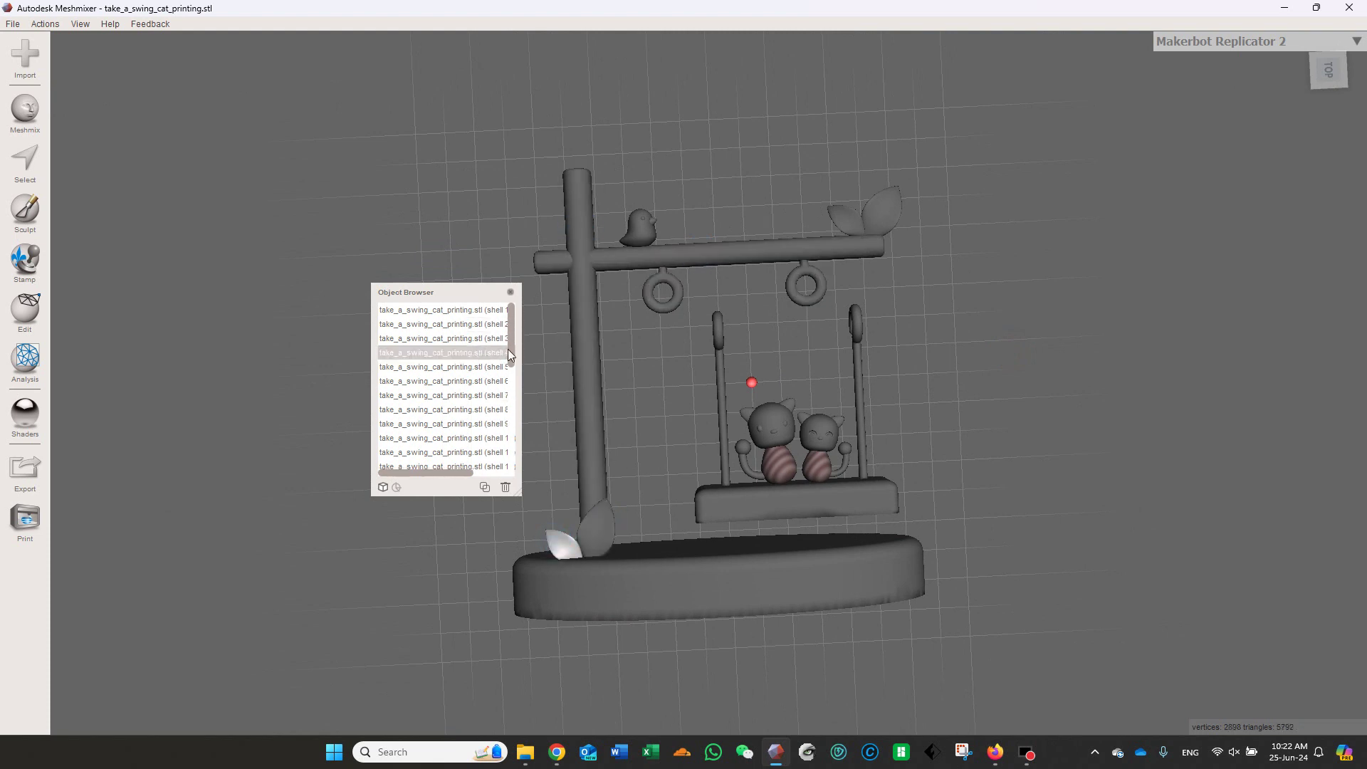
mouse_move(512, 349)
left_mouse_down()
mouse_move(519, 479)
mouse_move(514, 335)
left_mouse_up()
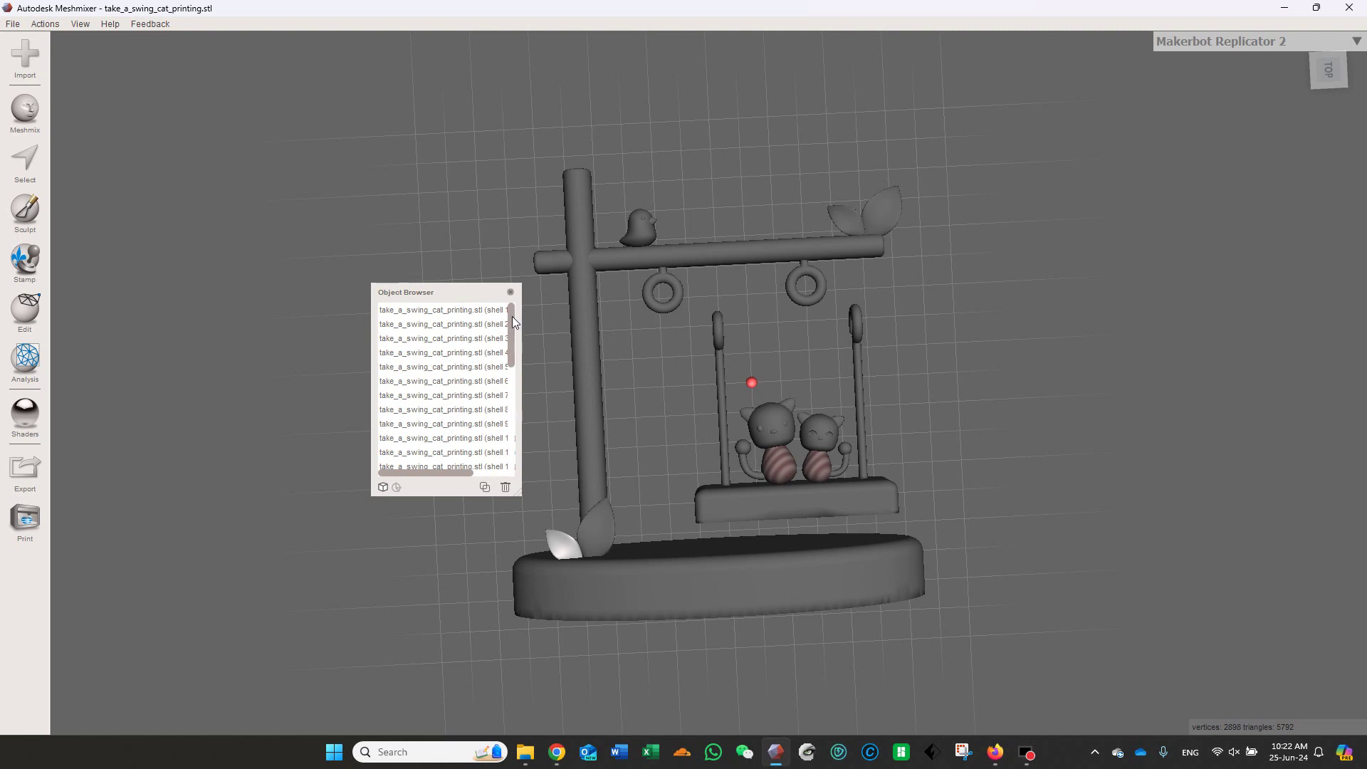
- Select the vertical post together with the crossbar and export them to Downloads as Bar2 in STL ASCII format
left_click(584, 291)
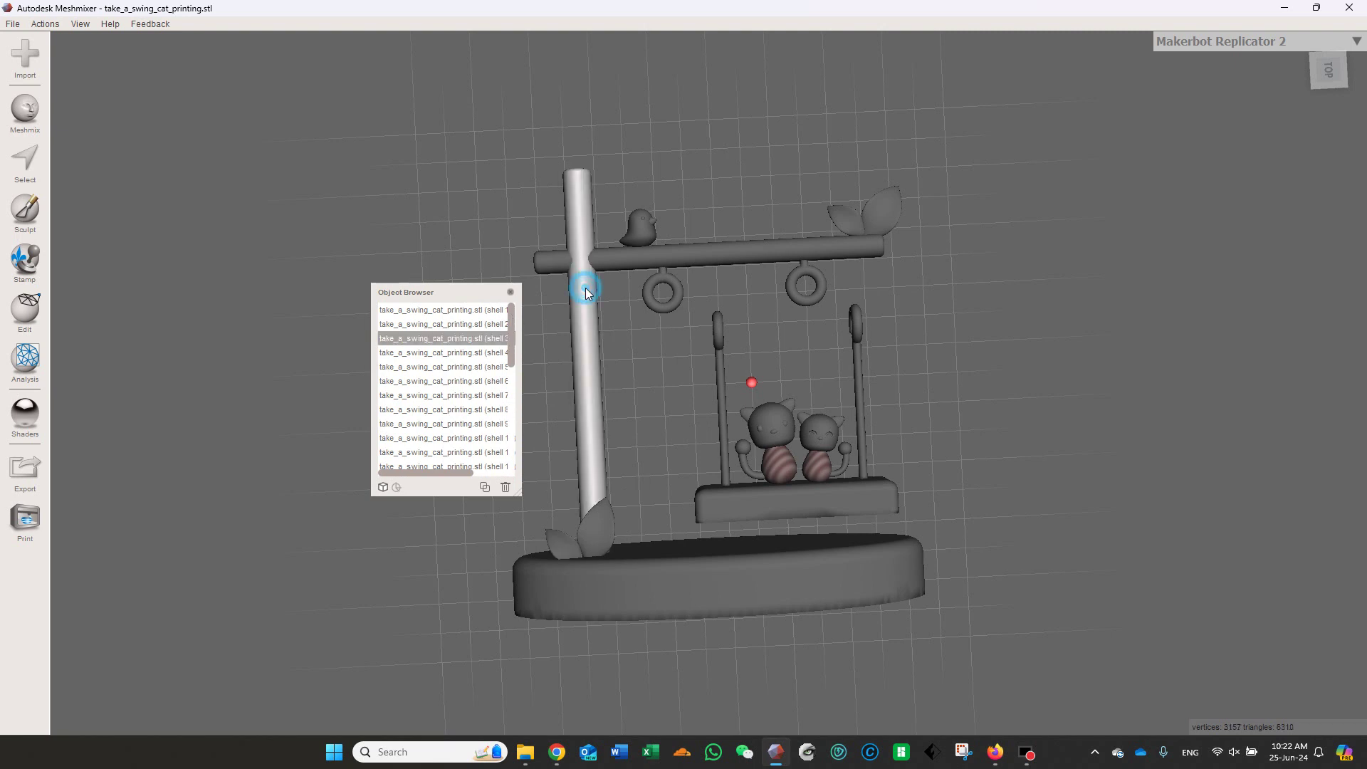
left_click(555, 263, "shift")
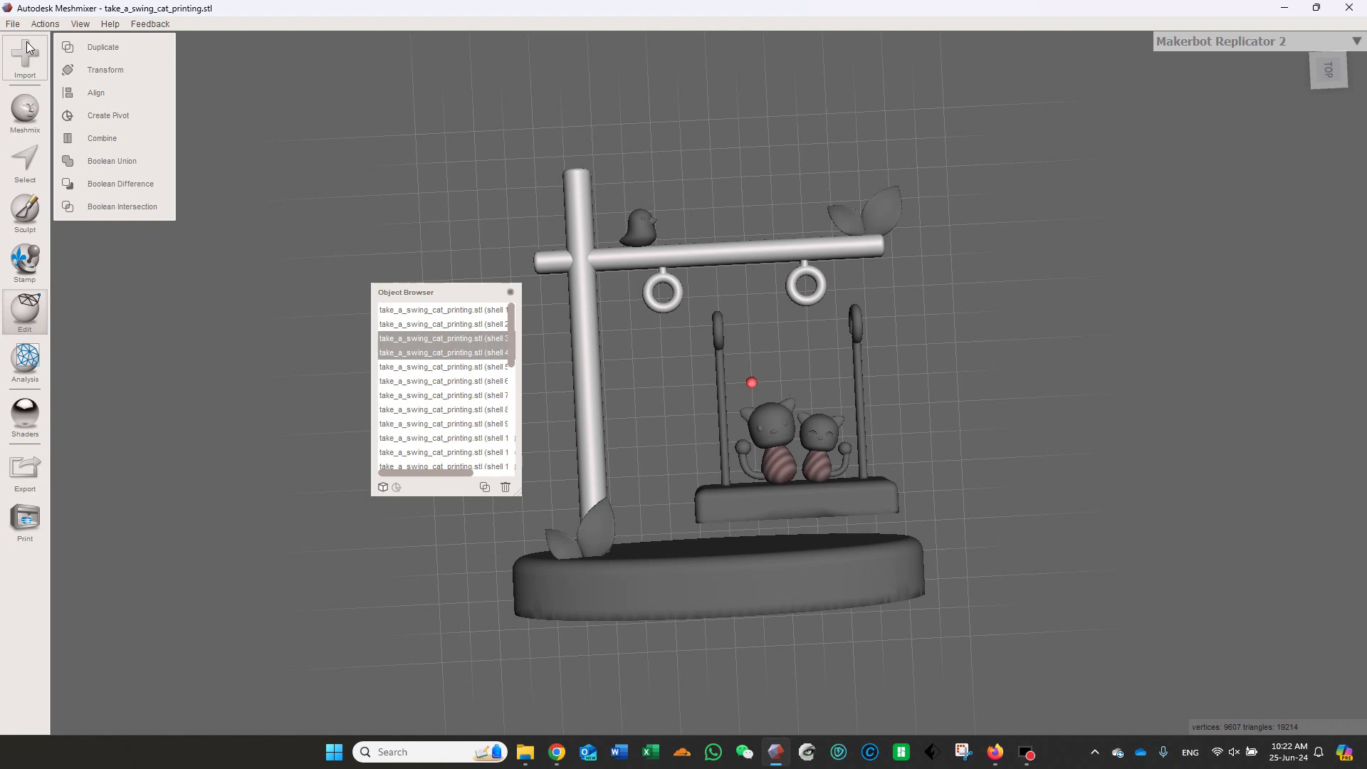
left_click(13, 24)
left_click(29, 222)
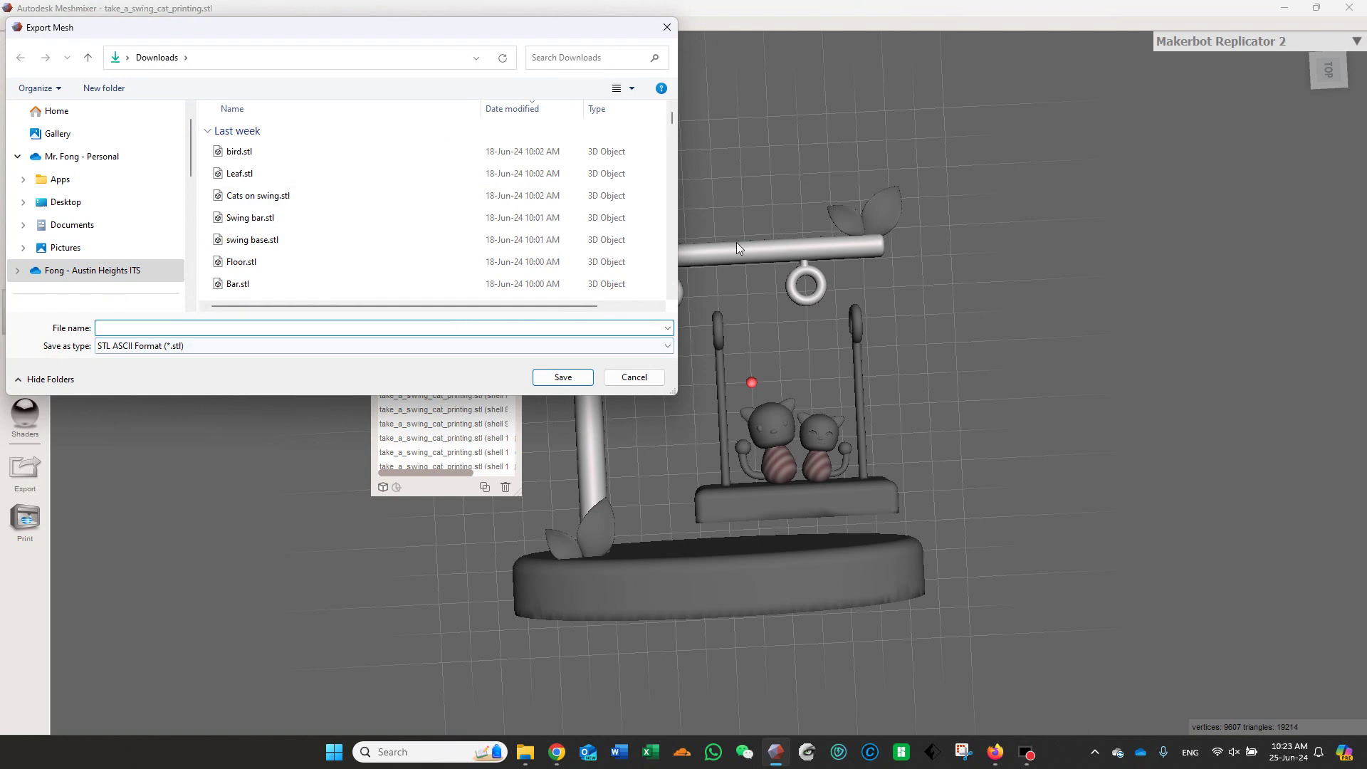
left_click(198, 329)
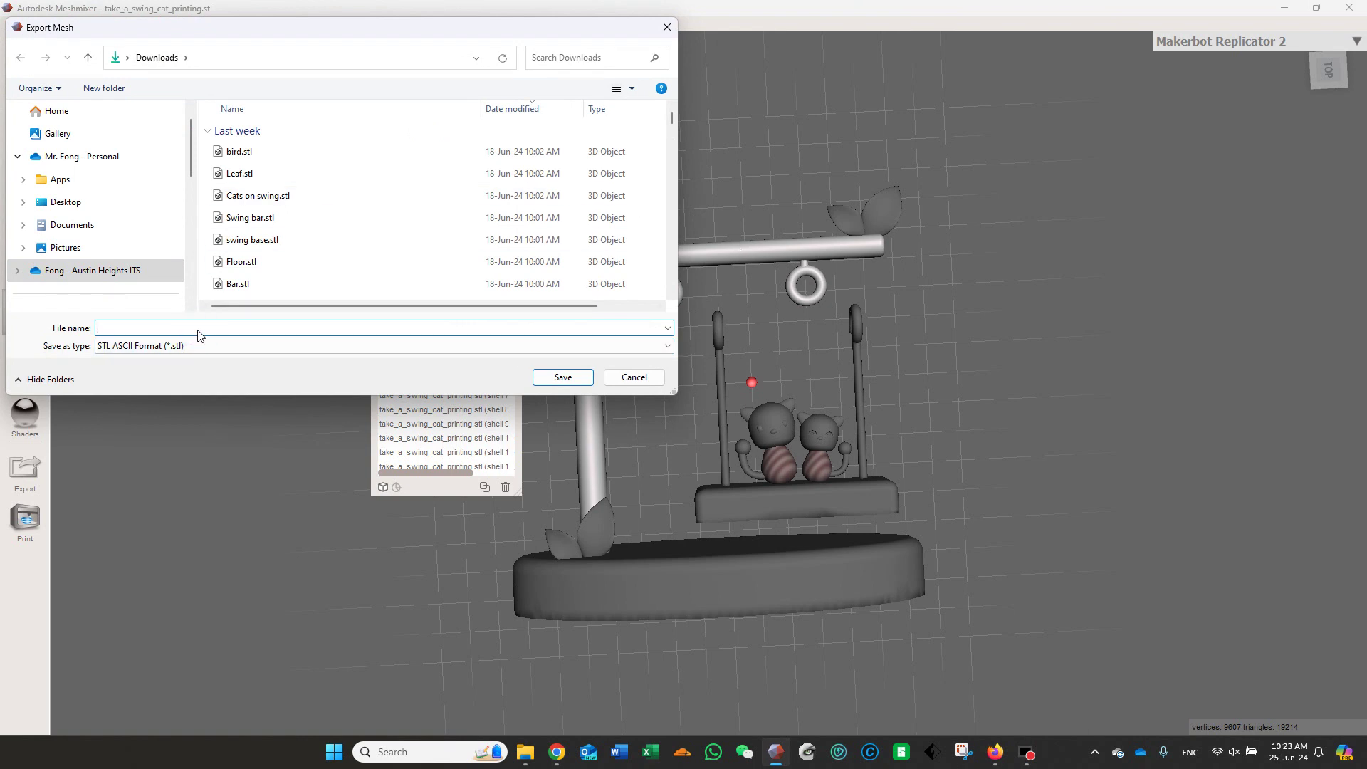
type("Bar2")
left_click(559, 377)
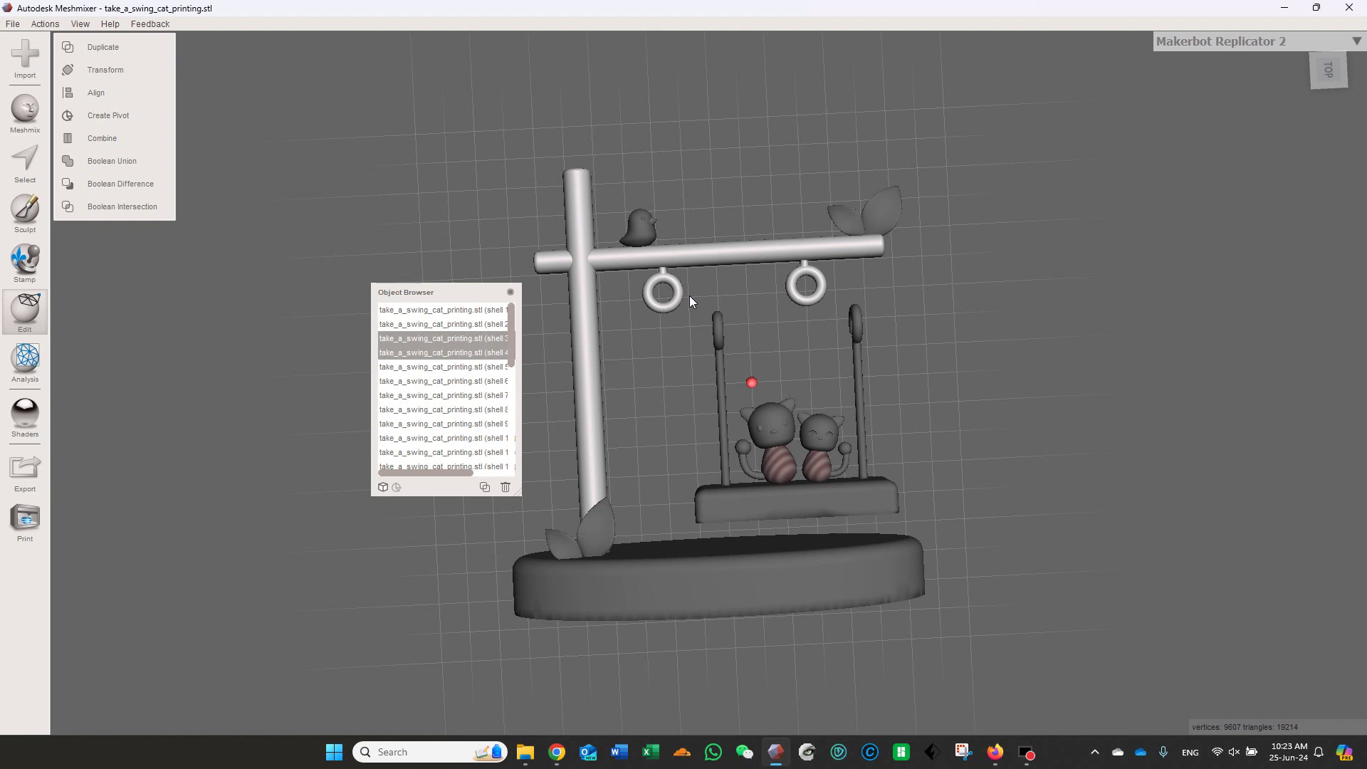
- Check the two swing rods individually, and select the larger cat's head, ears, facial features, tail and body together
left_click(720, 397)
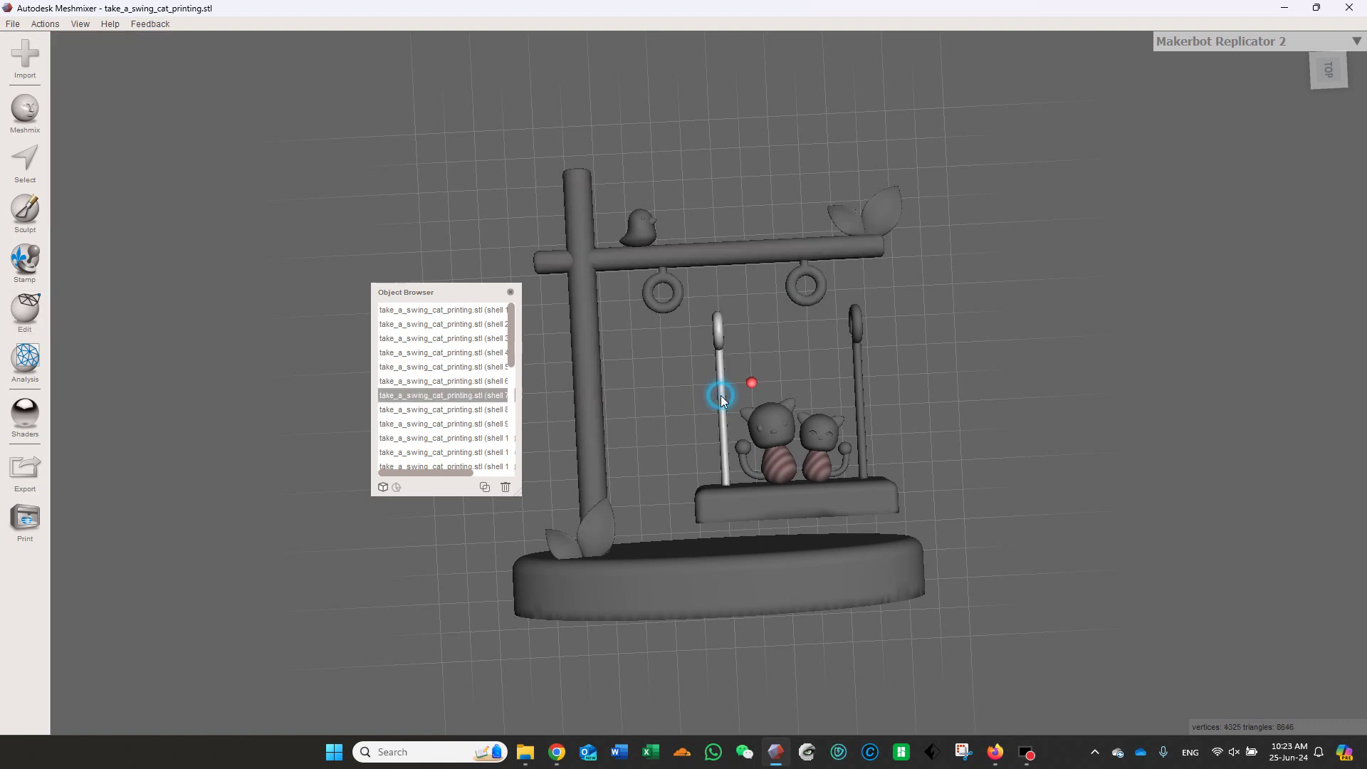
left_click(862, 398)
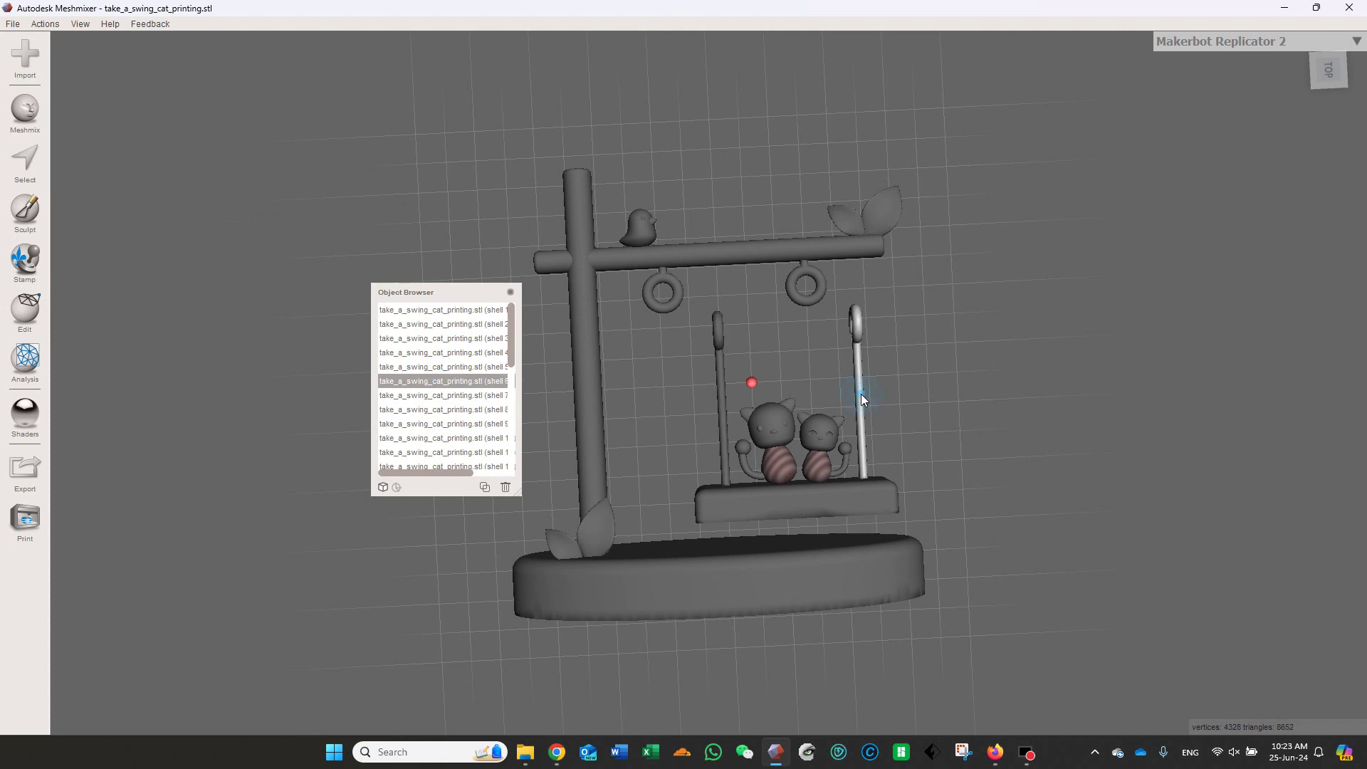
left_click(777, 415)
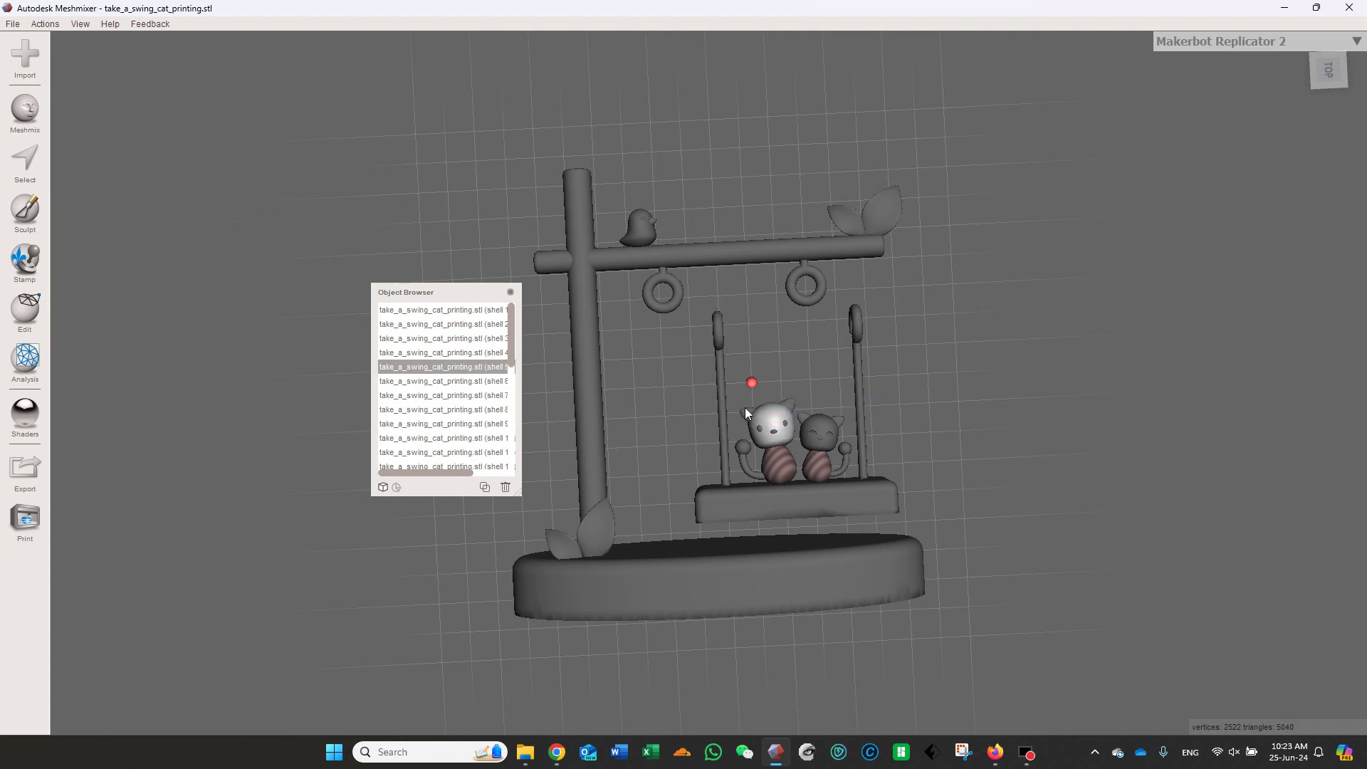
left_click(744, 408, "shift")
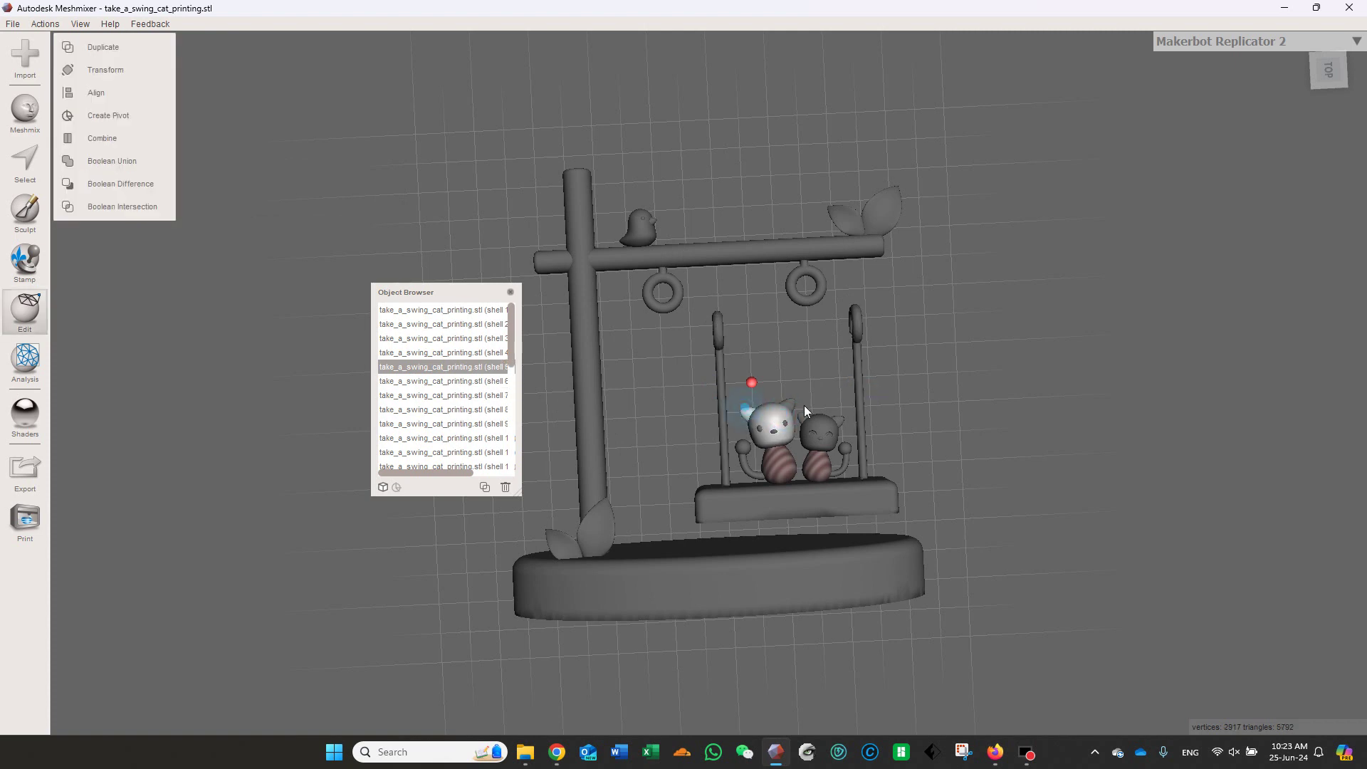
left_click(773, 435, "shift")
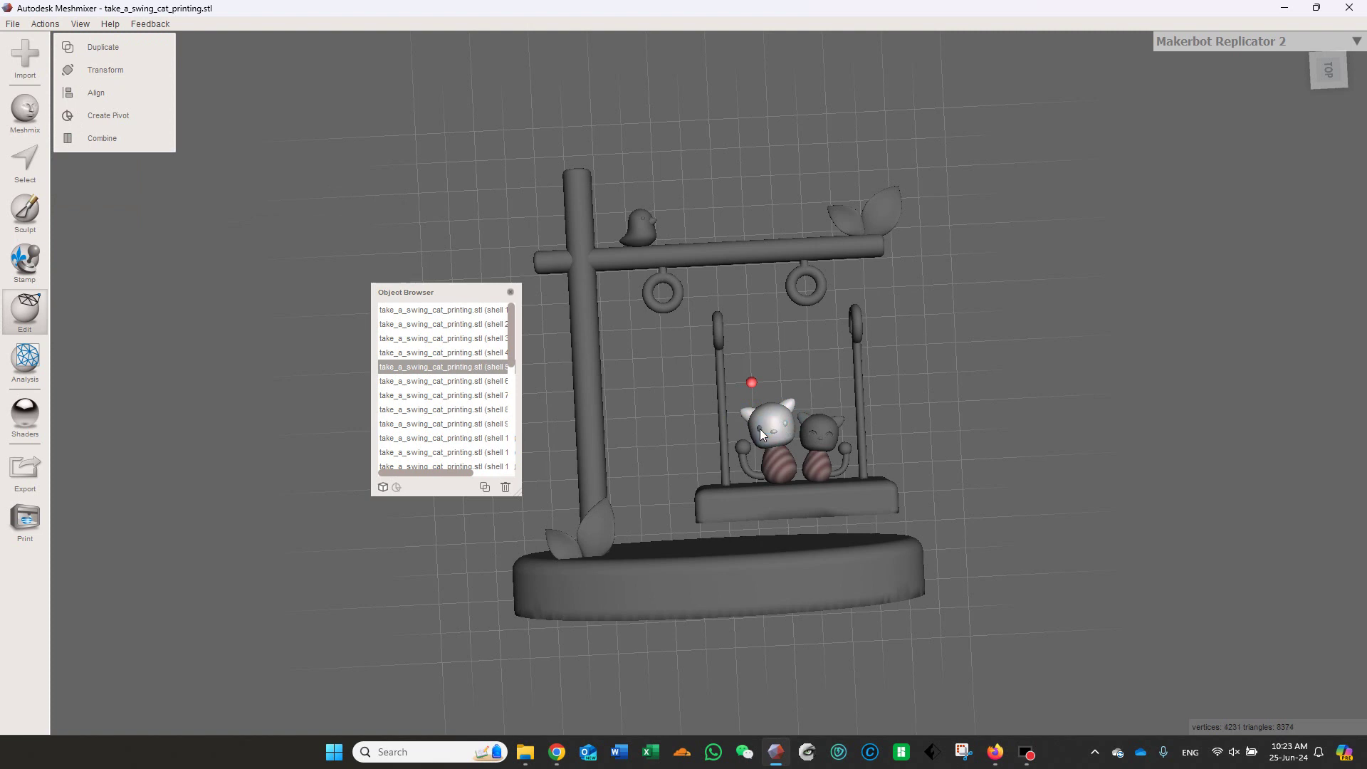
left_click(742, 446, "shift")
left_click(774, 461, "shift")
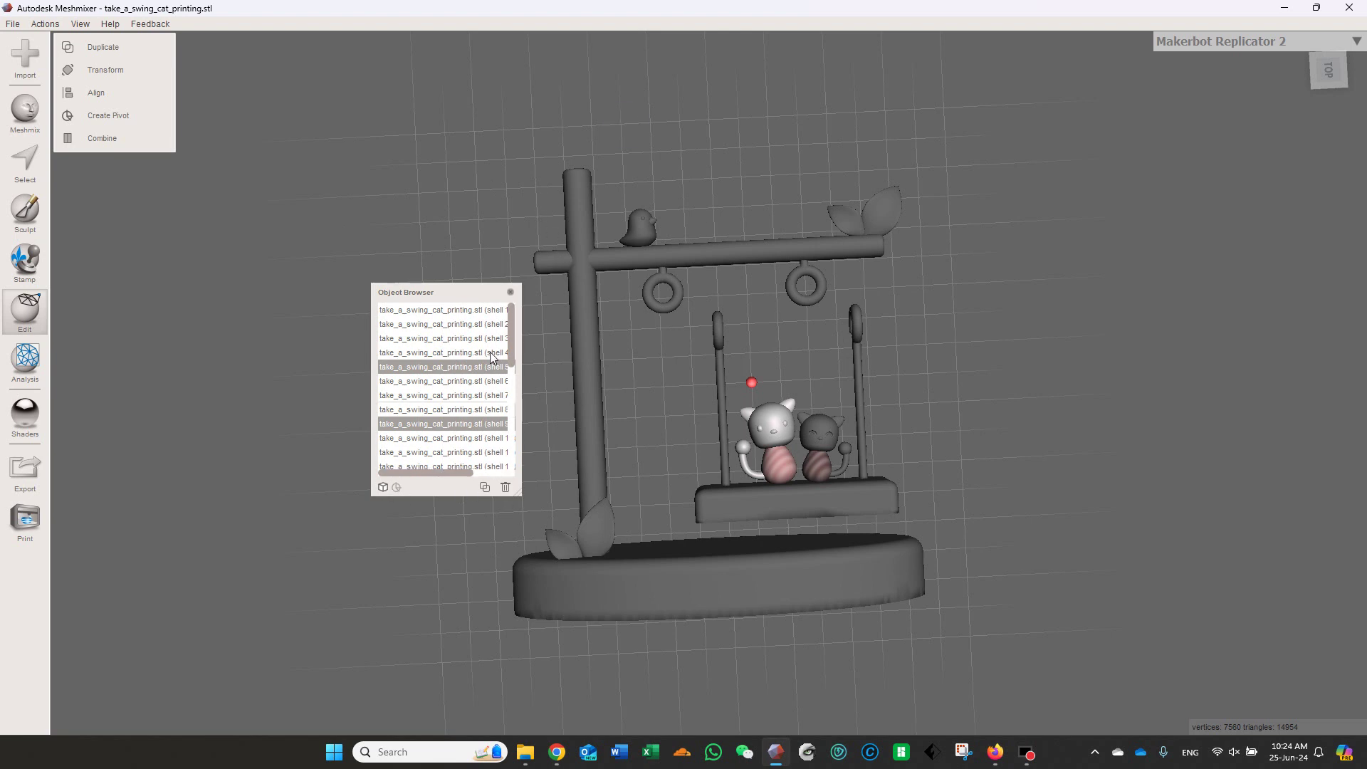
- Close the Object Browser and reload the original take_a_swing_cat_printing.stl from the recent files
left_click(509, 292)
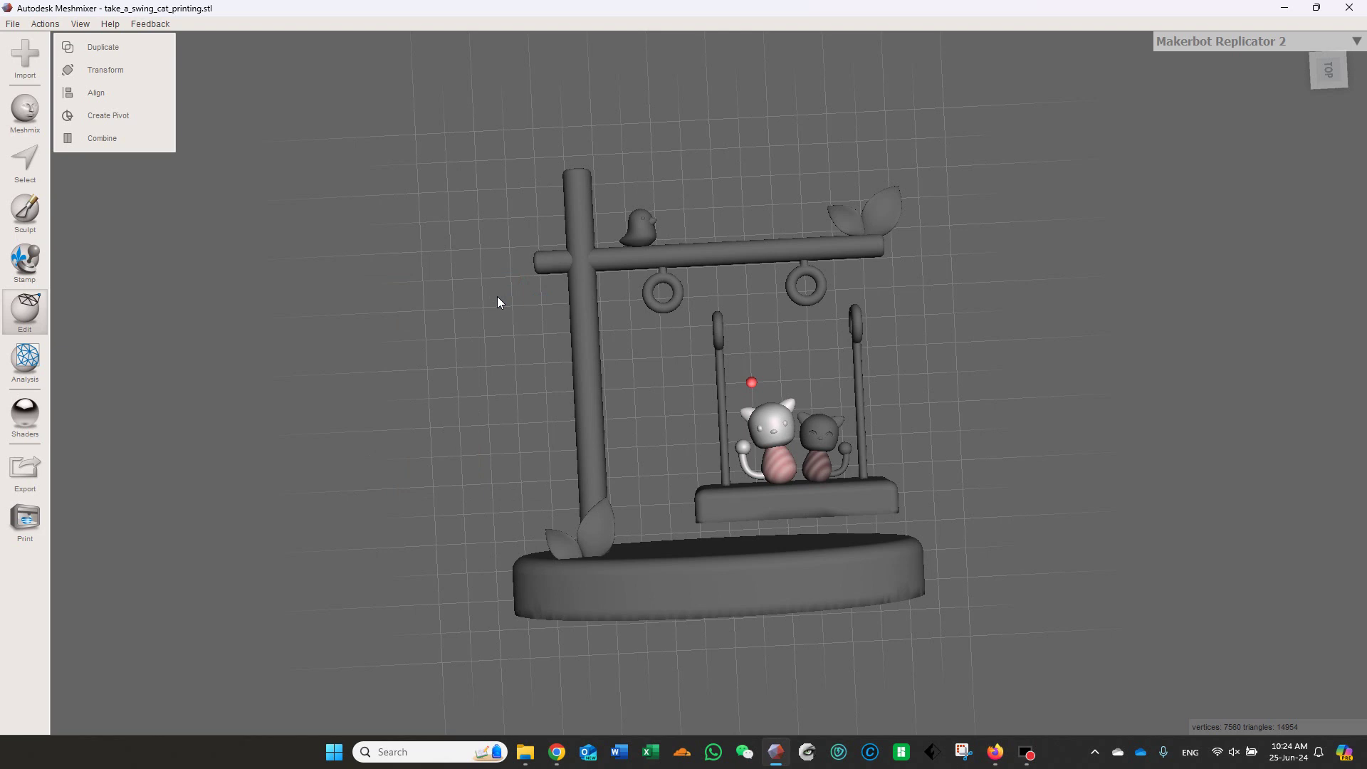
left_click(575, 304)
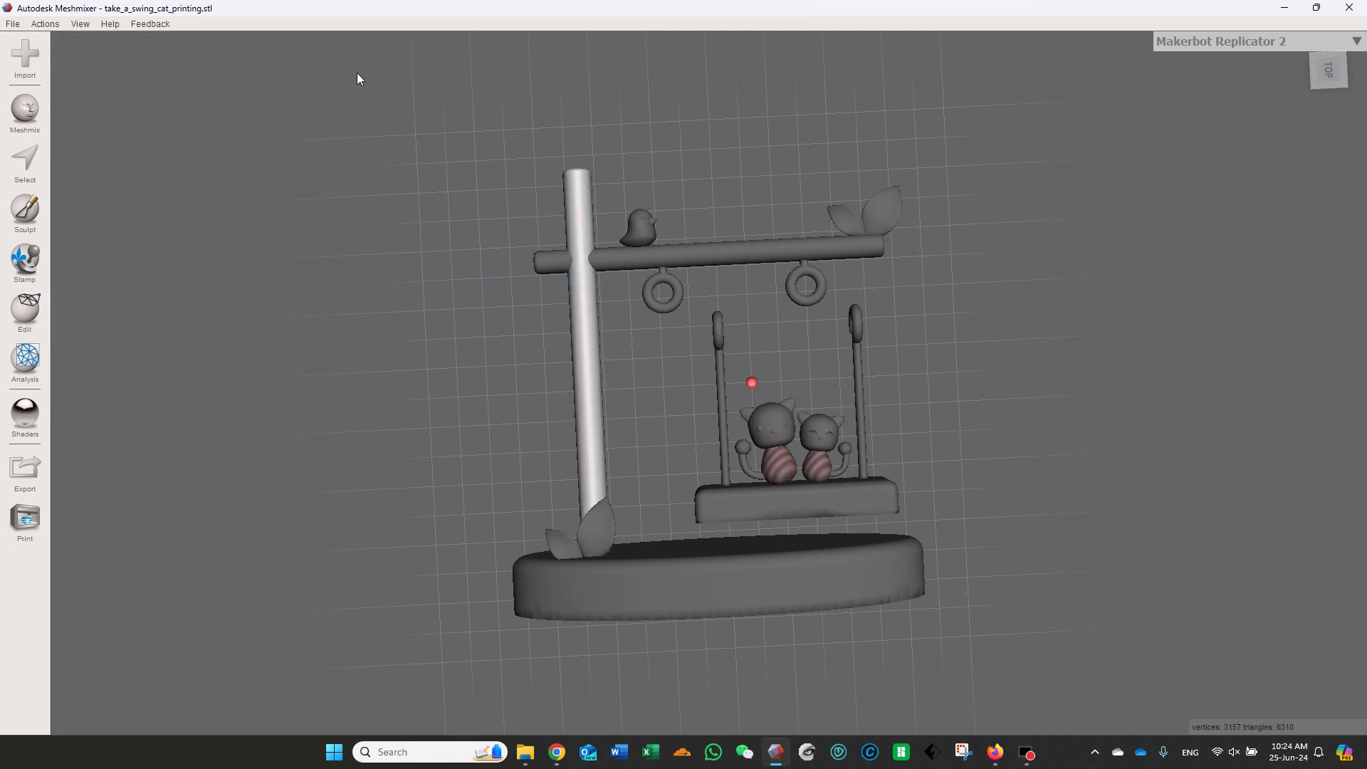
key("s")
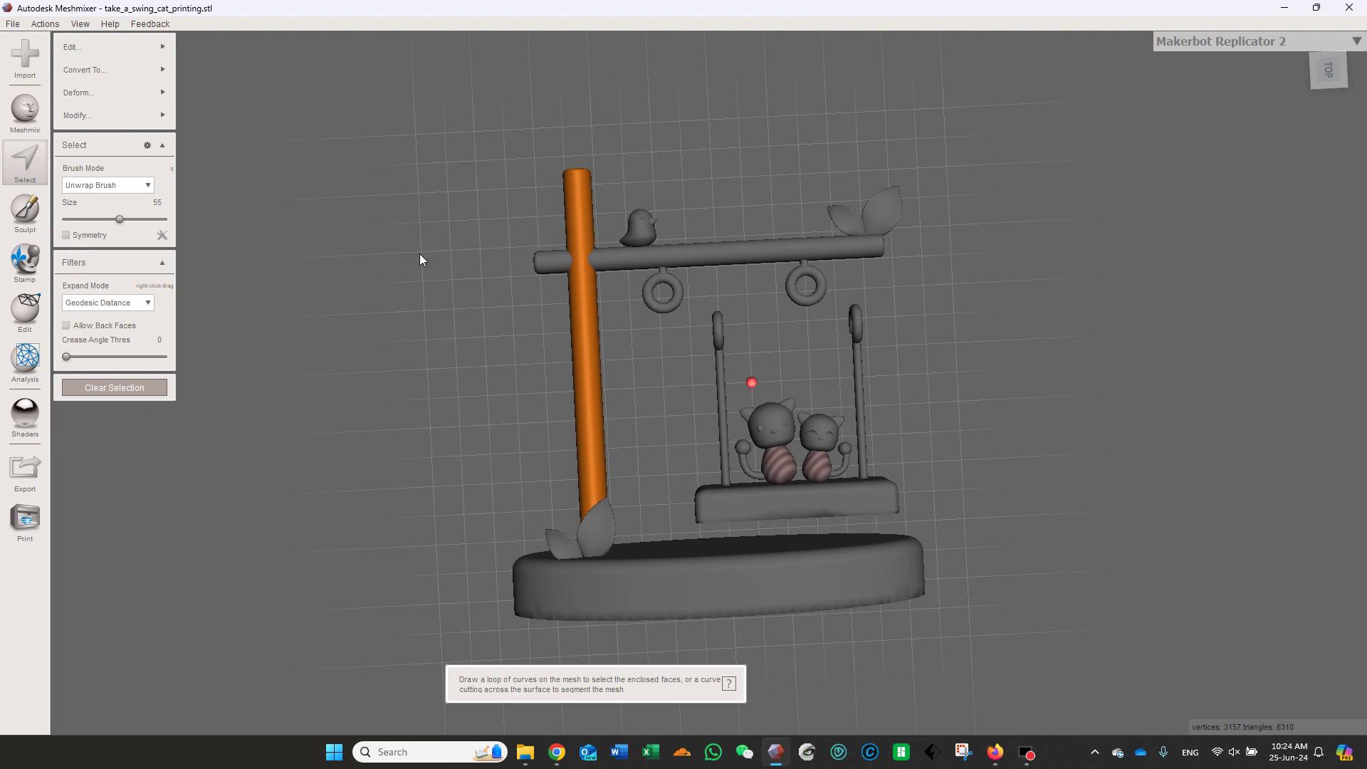
left_click(12, 24)
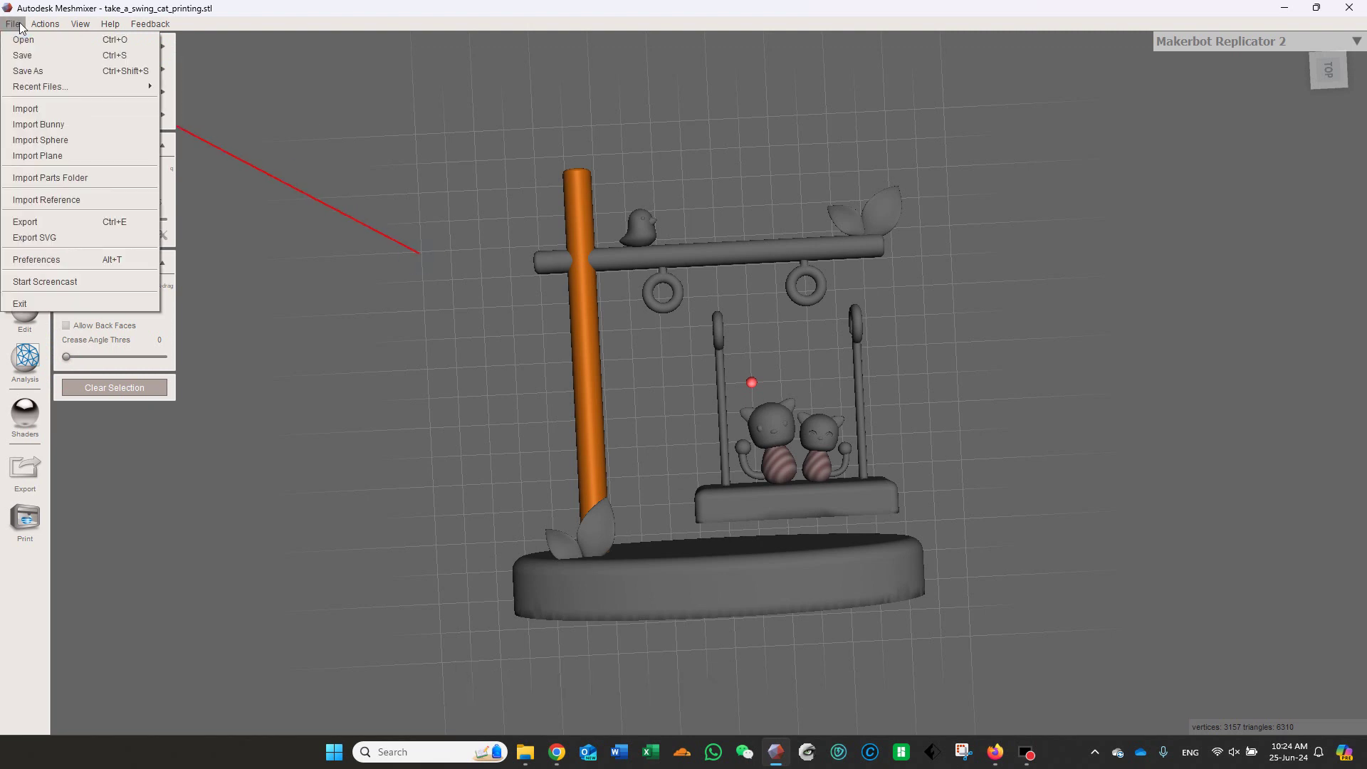
mouse_move(68, 87)
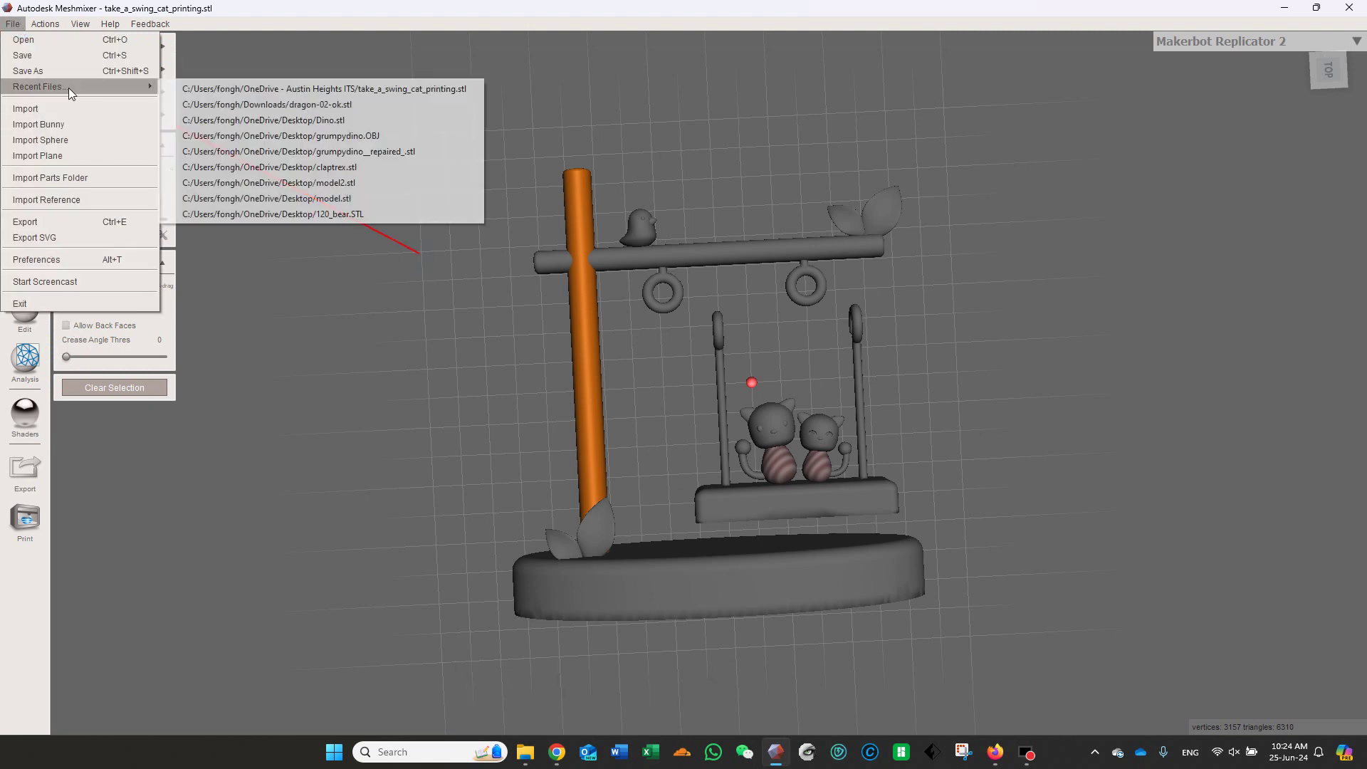
left_click(228, 87)
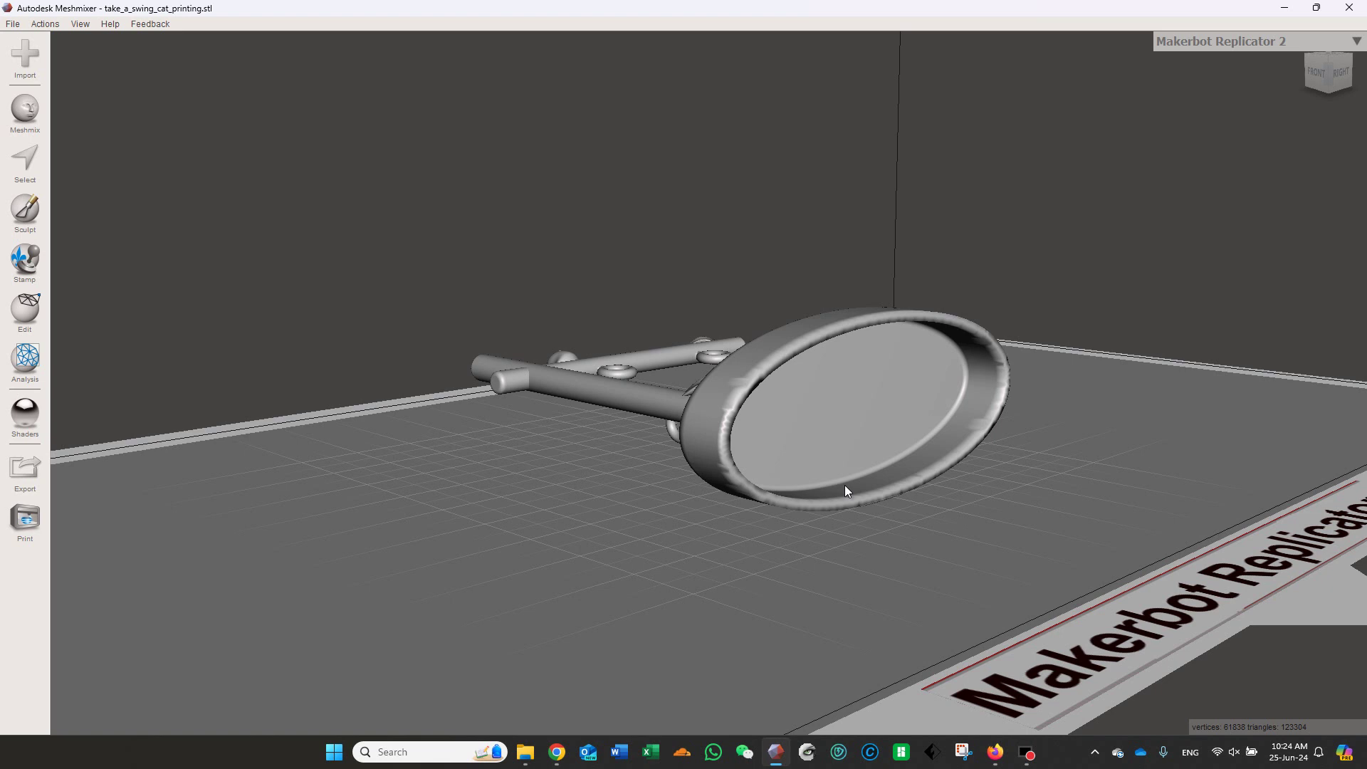
- Select the entire swing cat mesh and start the Reduce operation on it
left_click(801, 425)
scroll(643, 518, "down", 5)
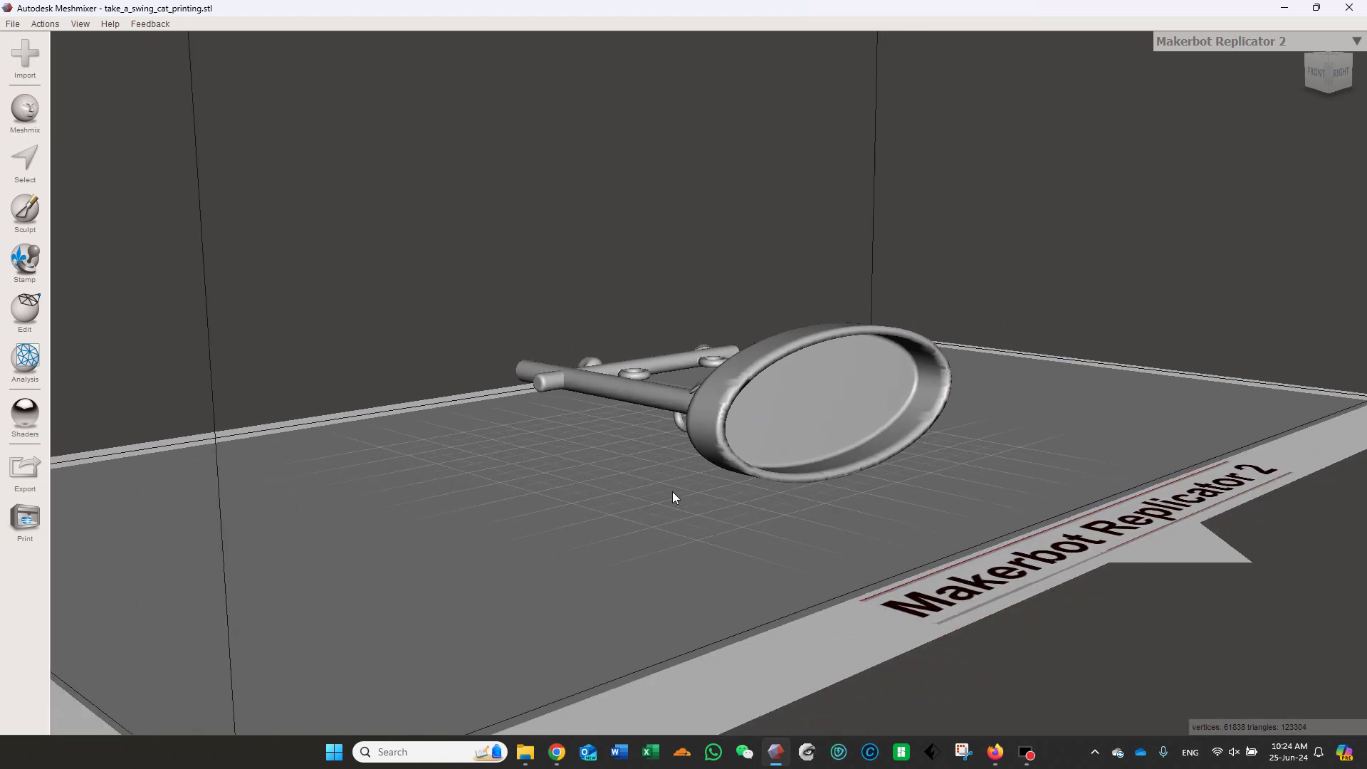
key("ctrl+a")
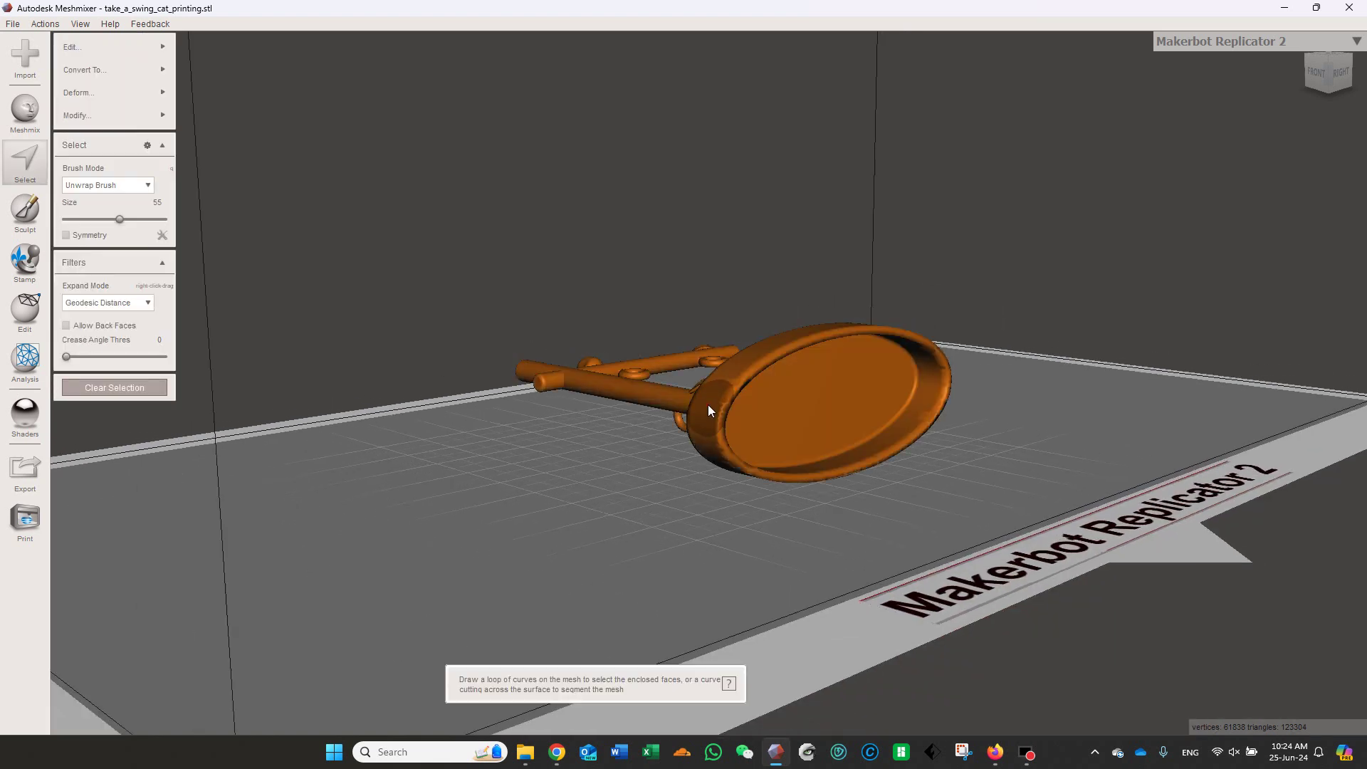
mouse_move(115, 50)
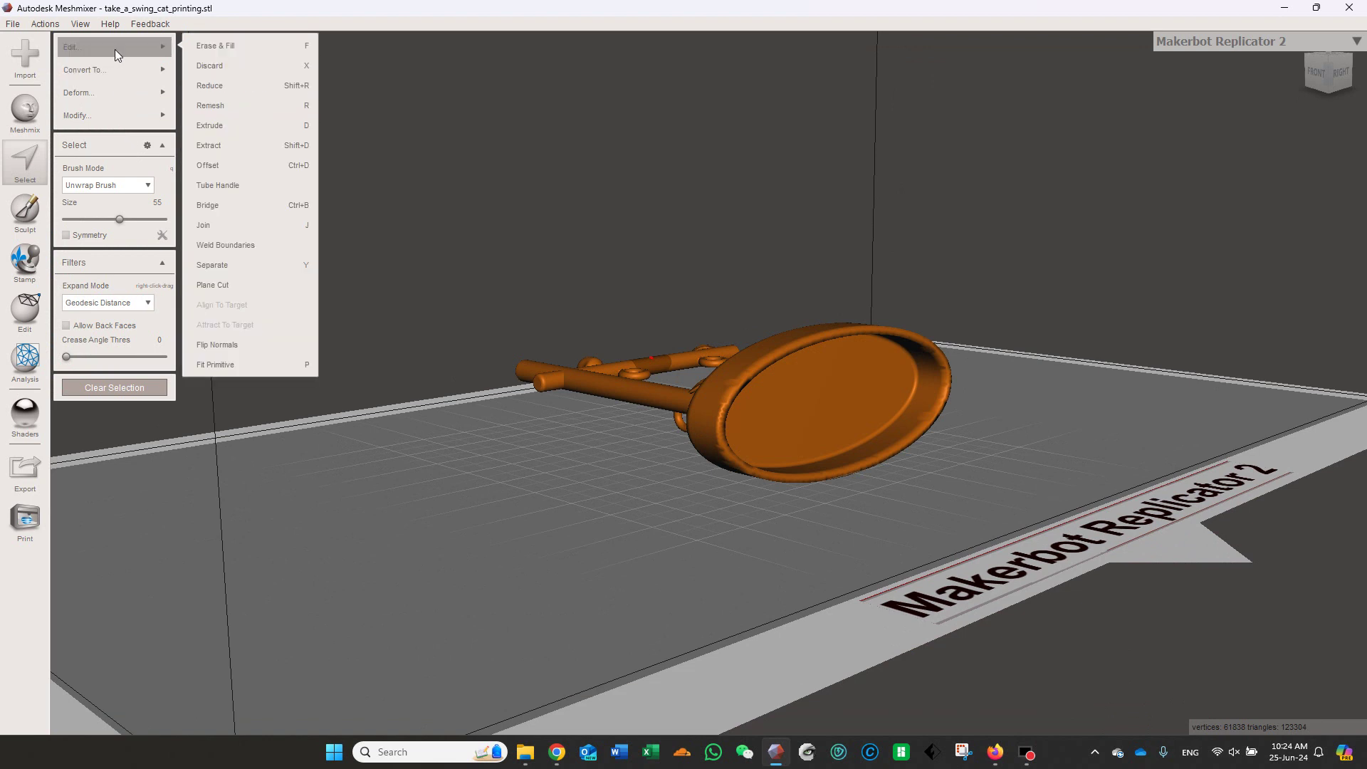
left_click(242, 86)
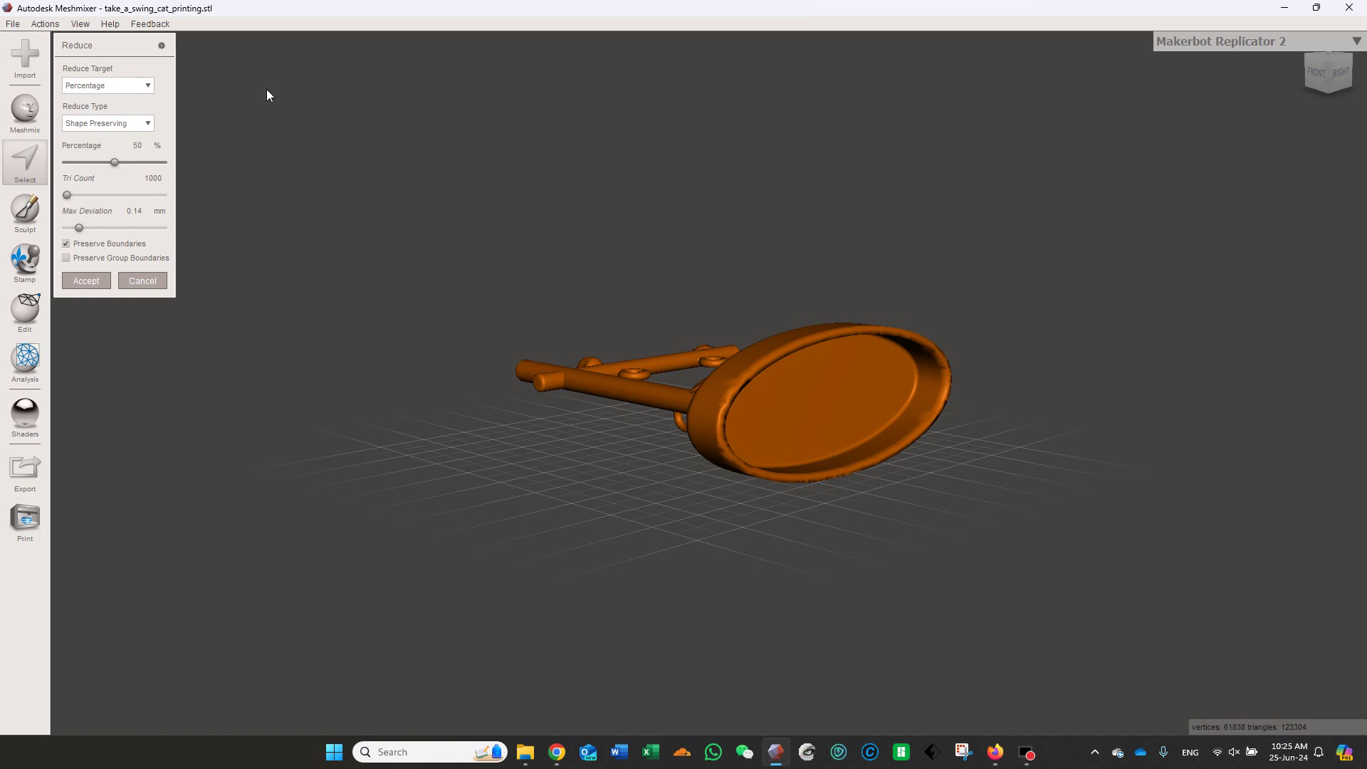
- Reduce the selected mesh with a Max Deviation target of 0.01 mm, keeping the Shape Preserving type and preserved boundaries
left_click(129, 87)
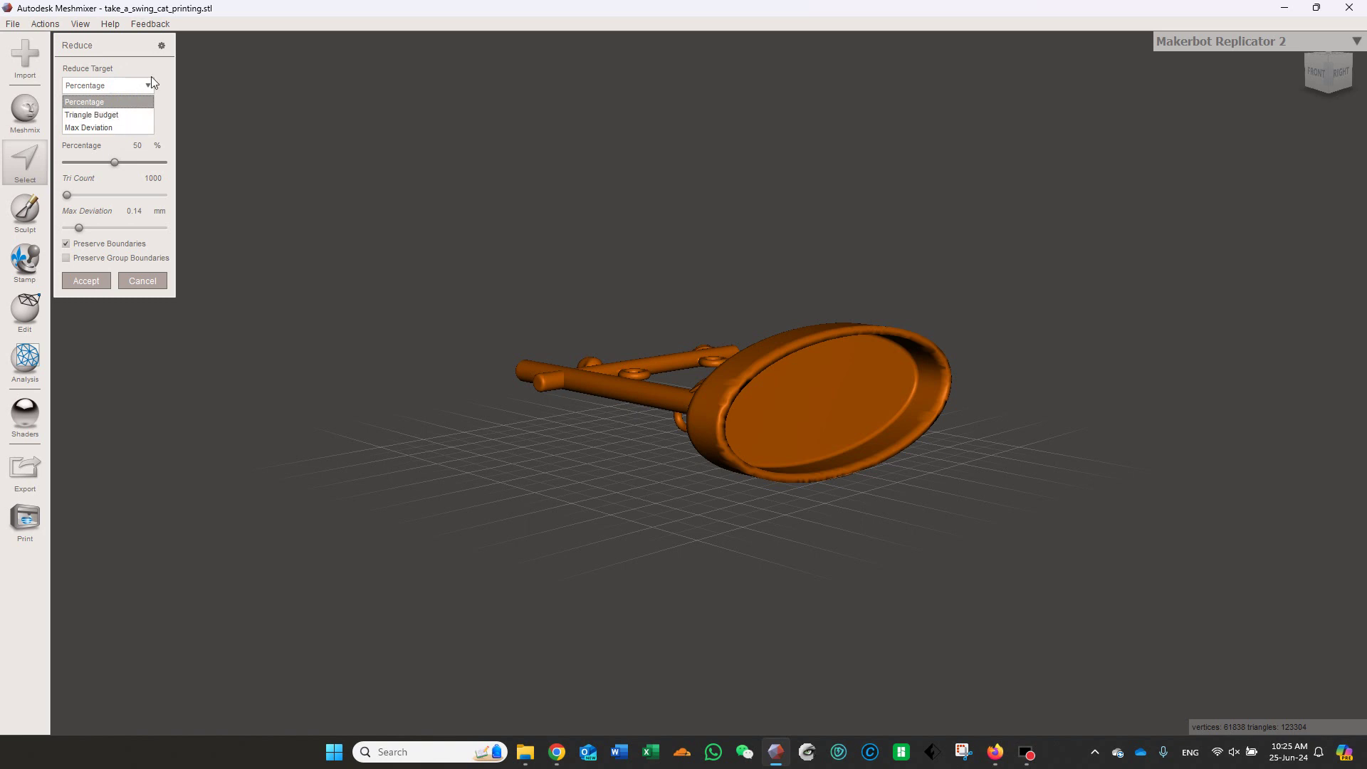
left_click(125, 115)
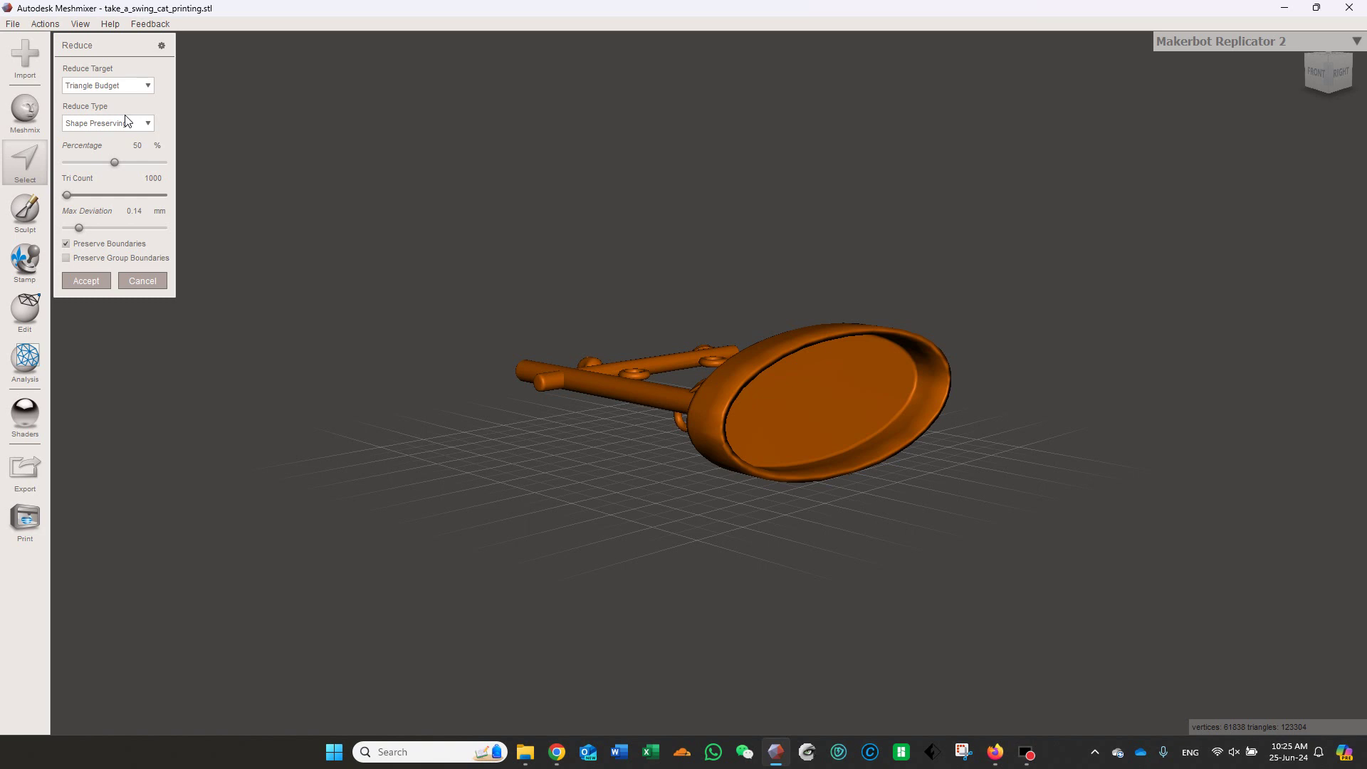
left_click(111, 85)
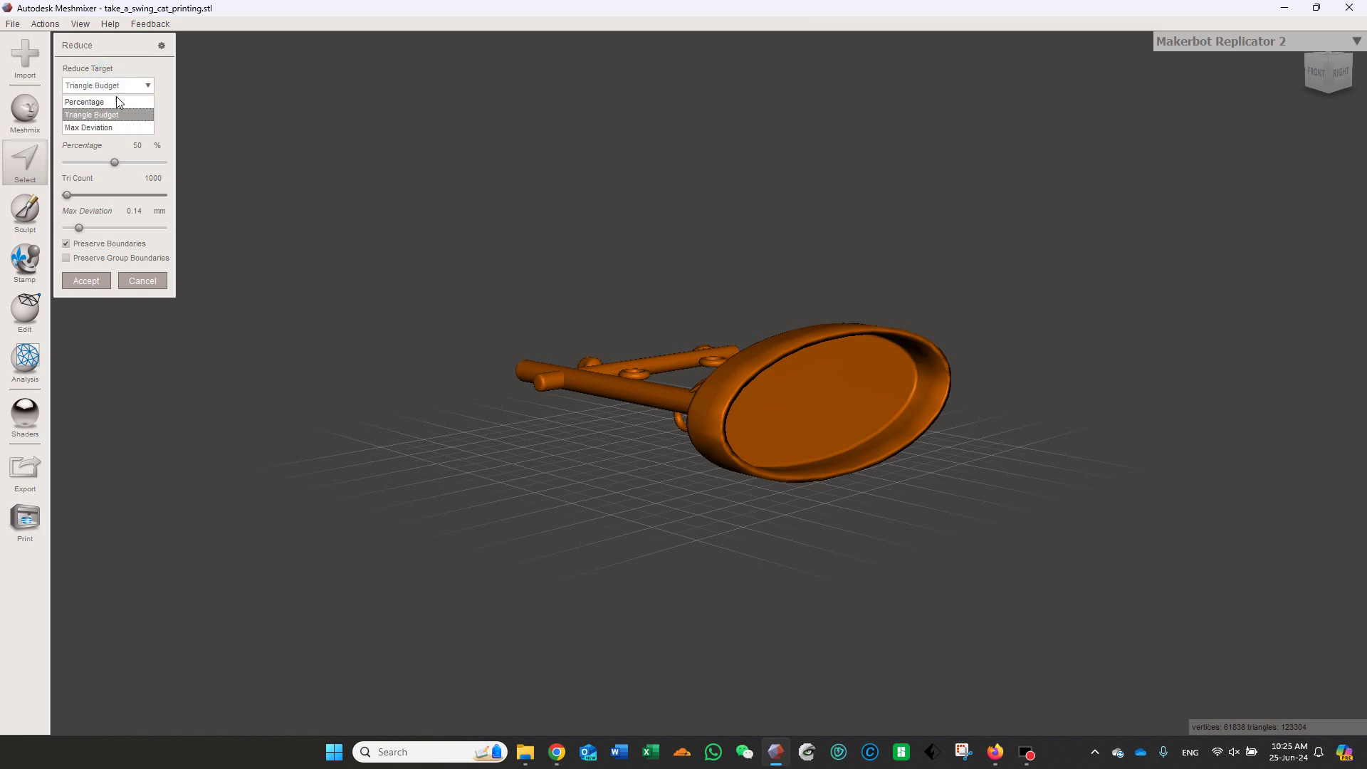
left_click(120, 128)
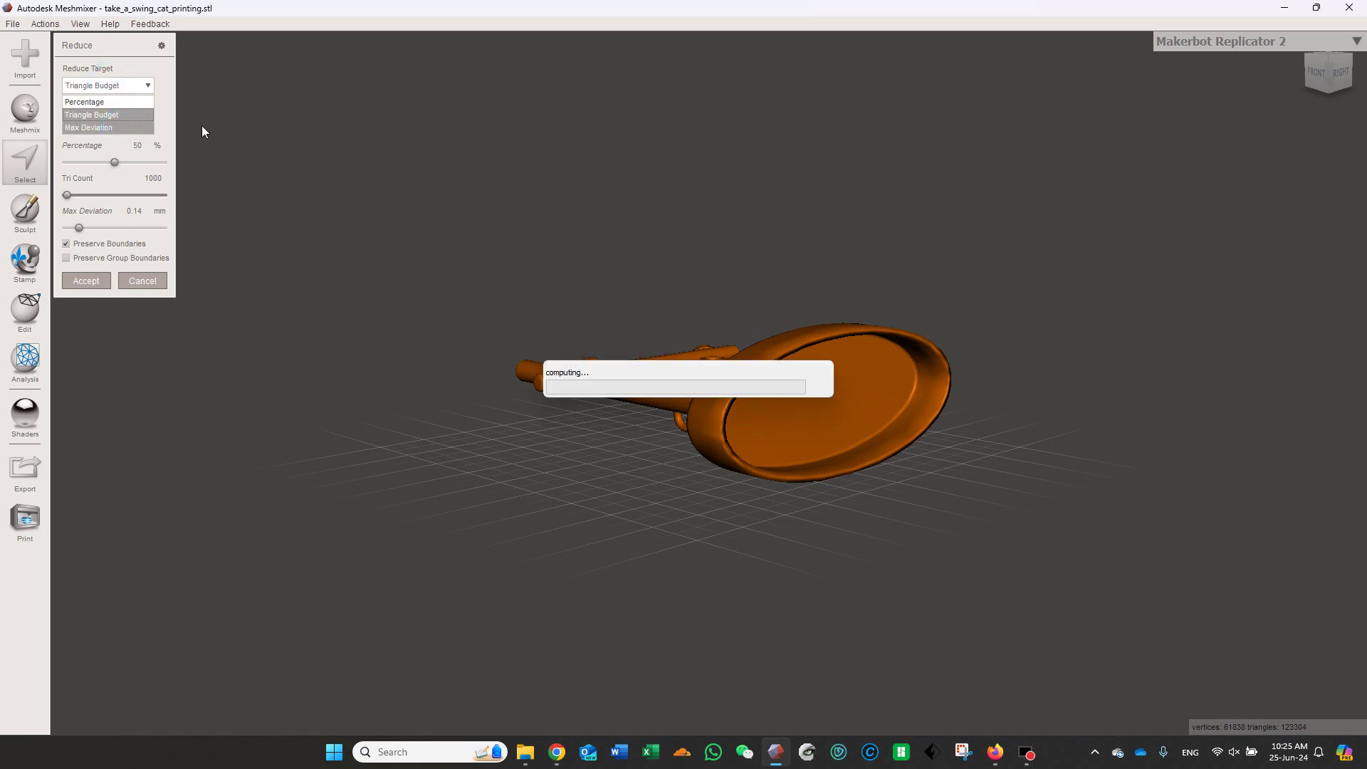
left_click(148, 123)
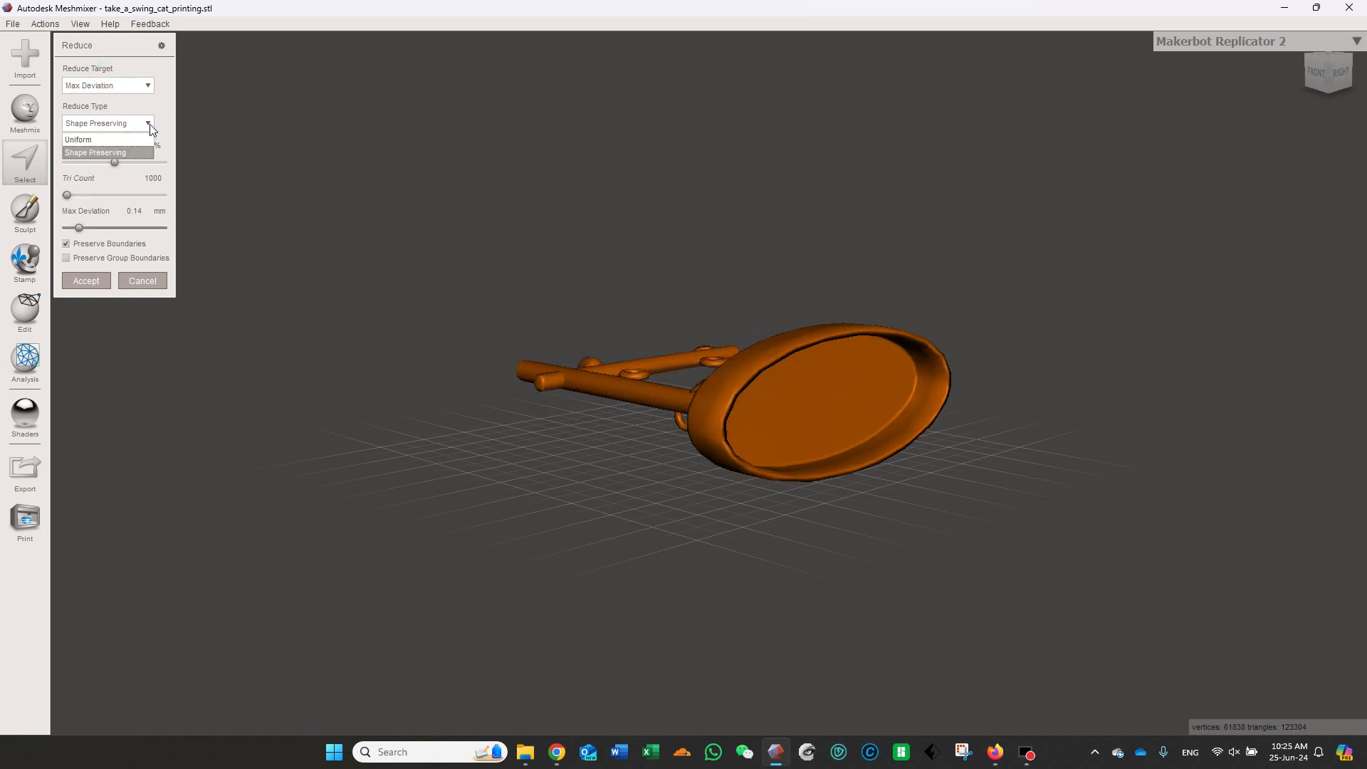
left_click(225, 127)
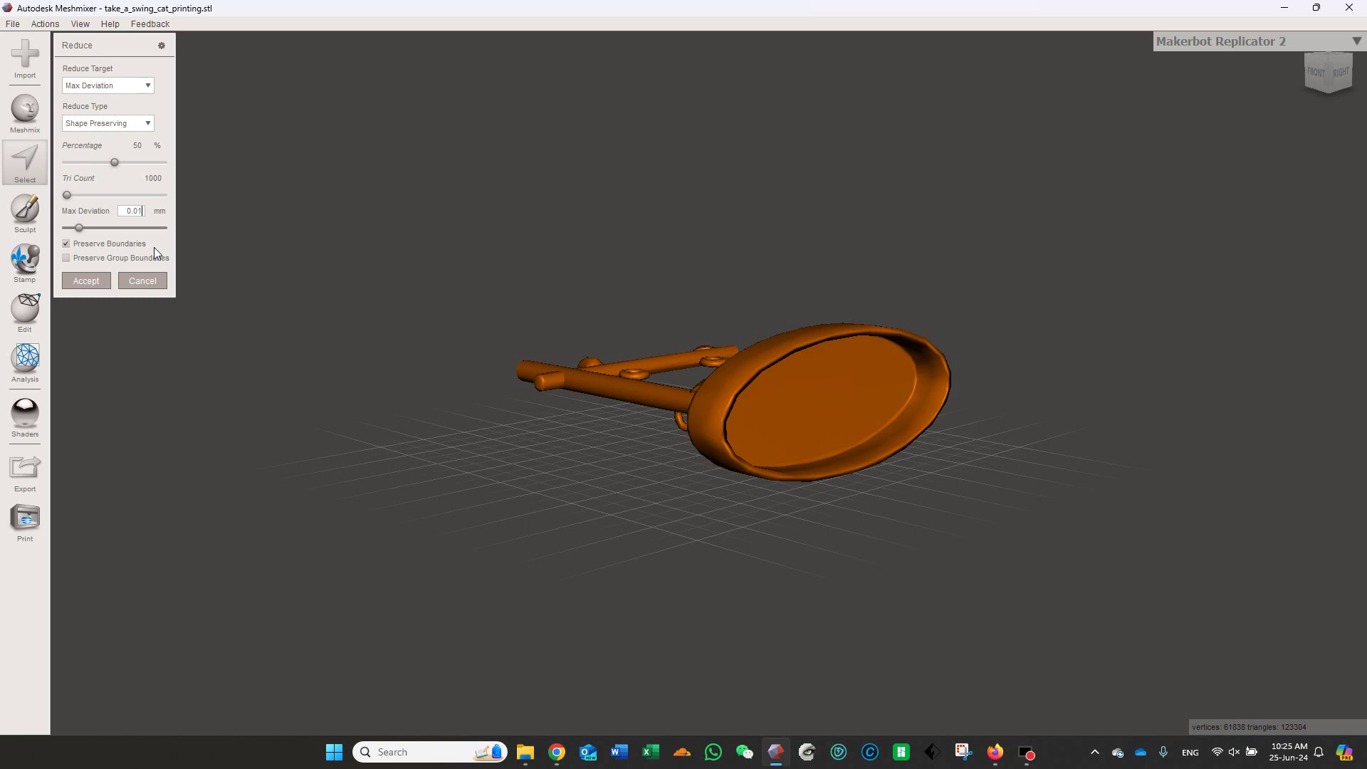
left_click(87, 282)
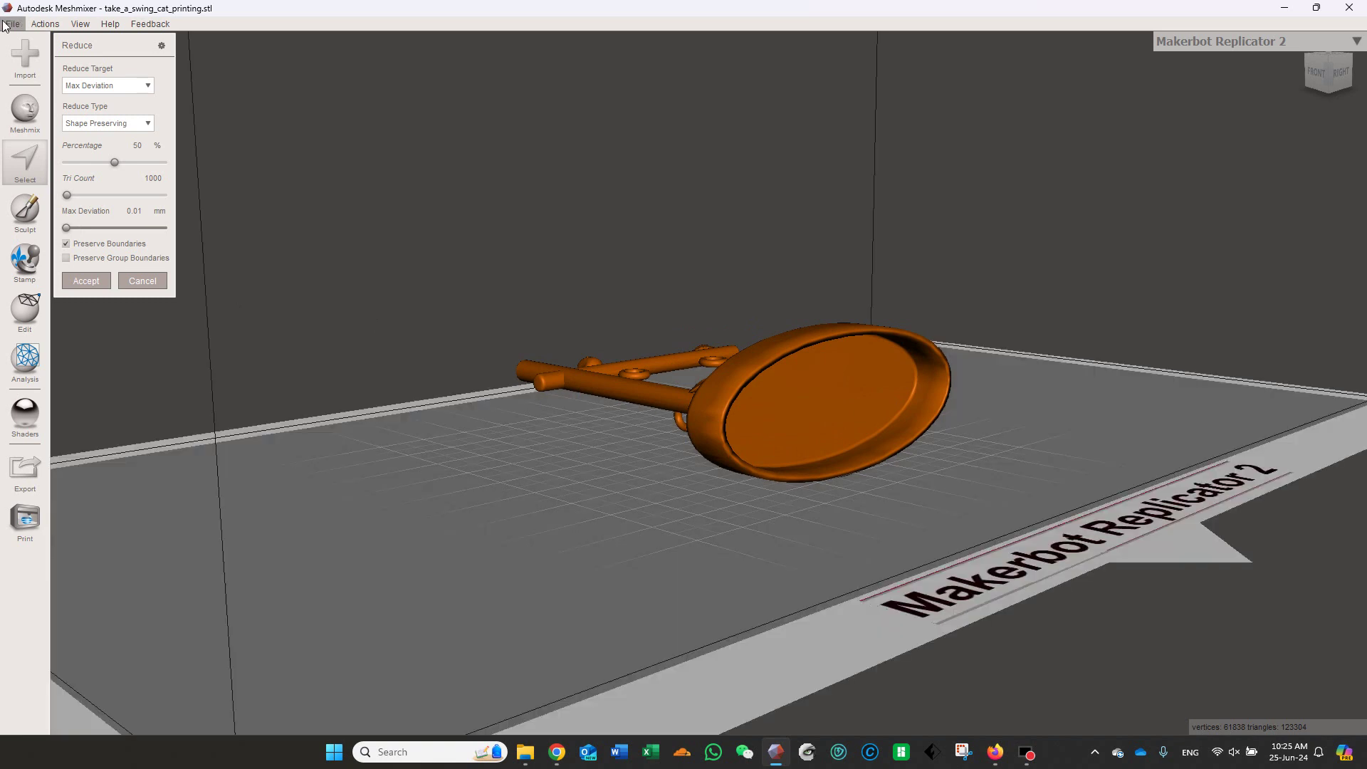
left_click(8, 25)
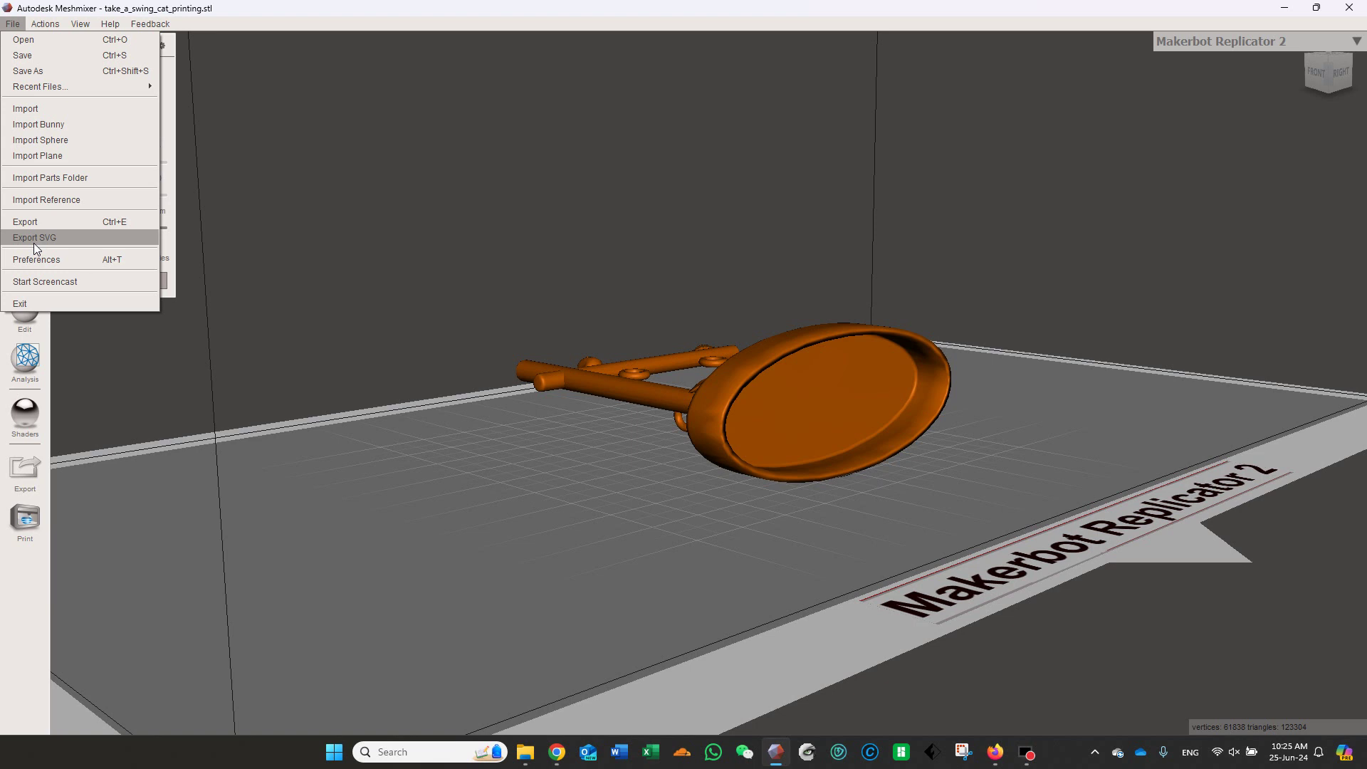
left_click(33, 224)
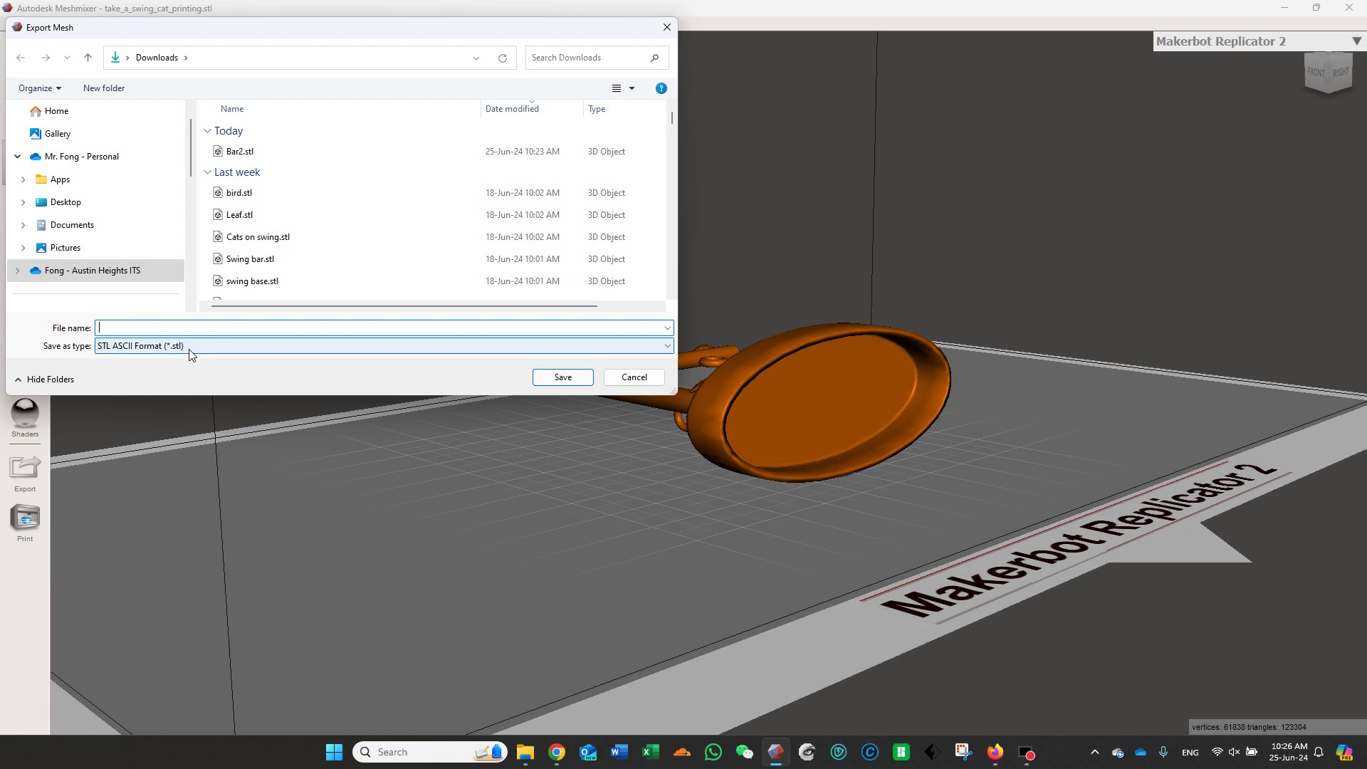
left_click(645, 377)
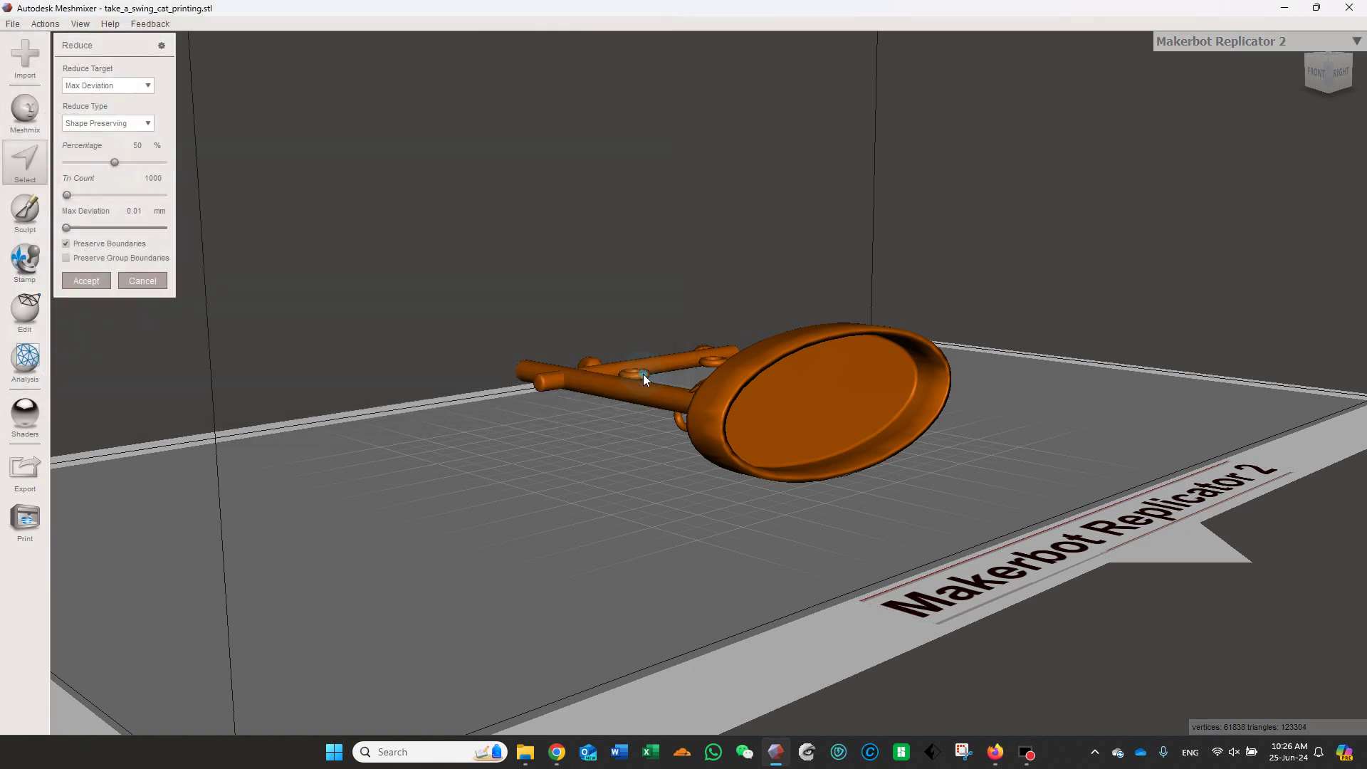